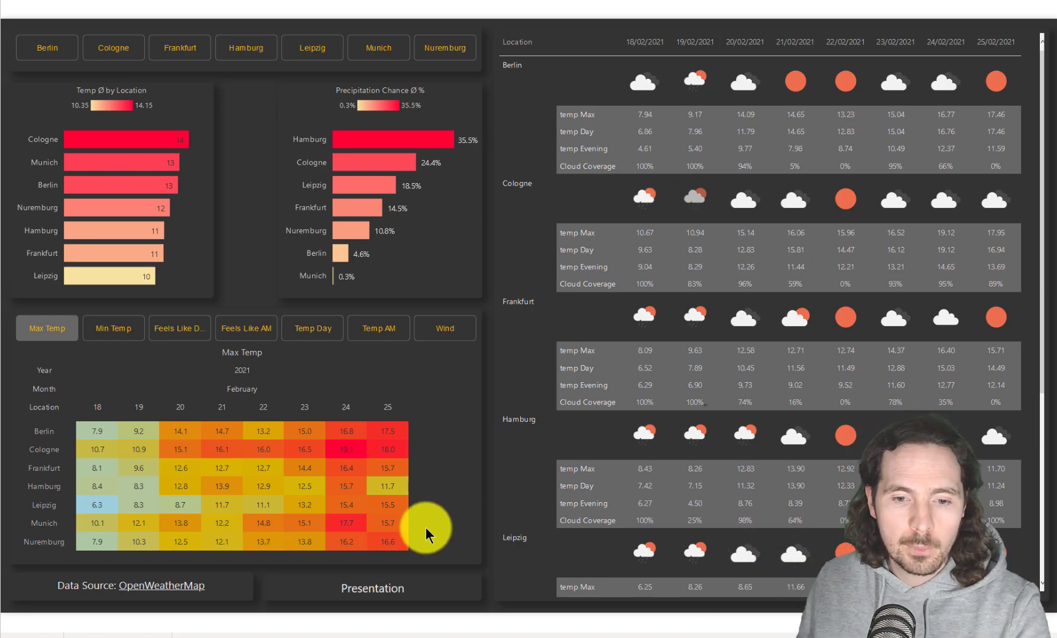
Preview the finished report: open the presentation pop-up, switch to Precipitation and Max Temp charts, then return to standard view
click(385, 602)
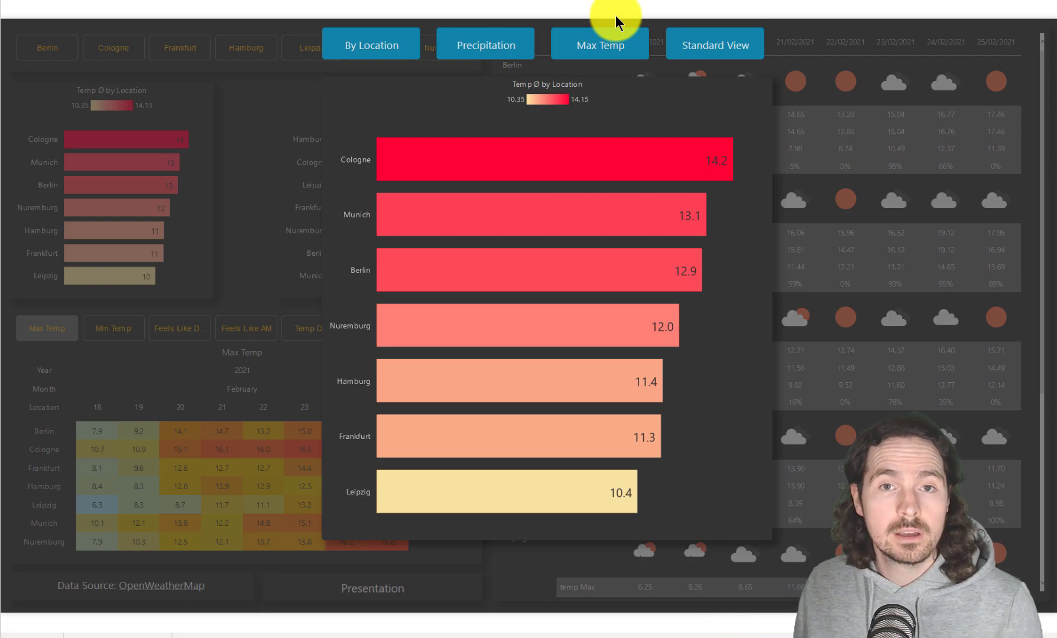
click(488, 48)
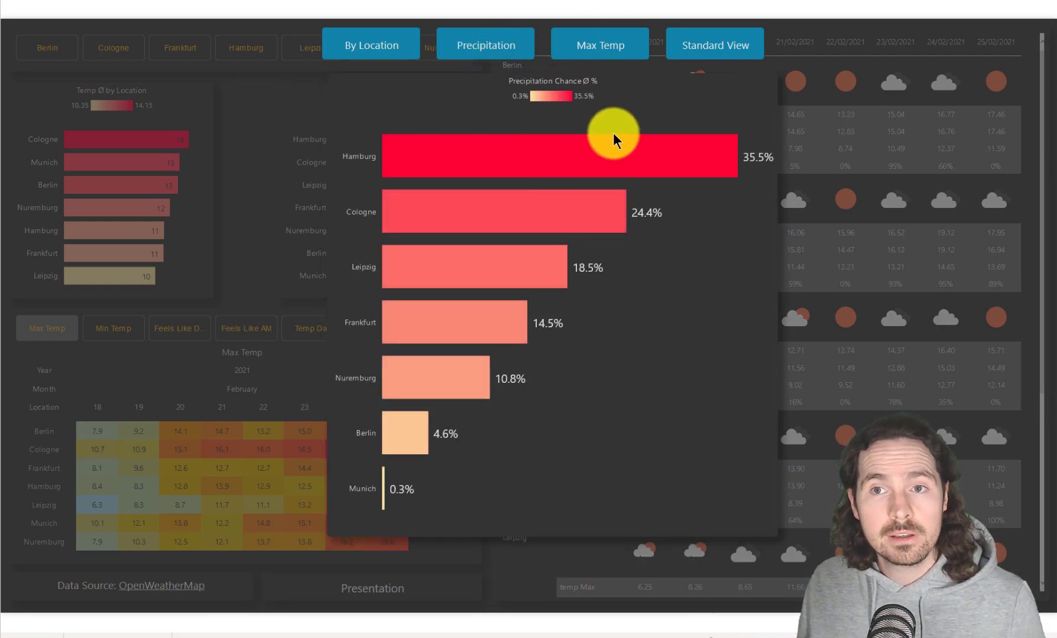
click(595, 51)
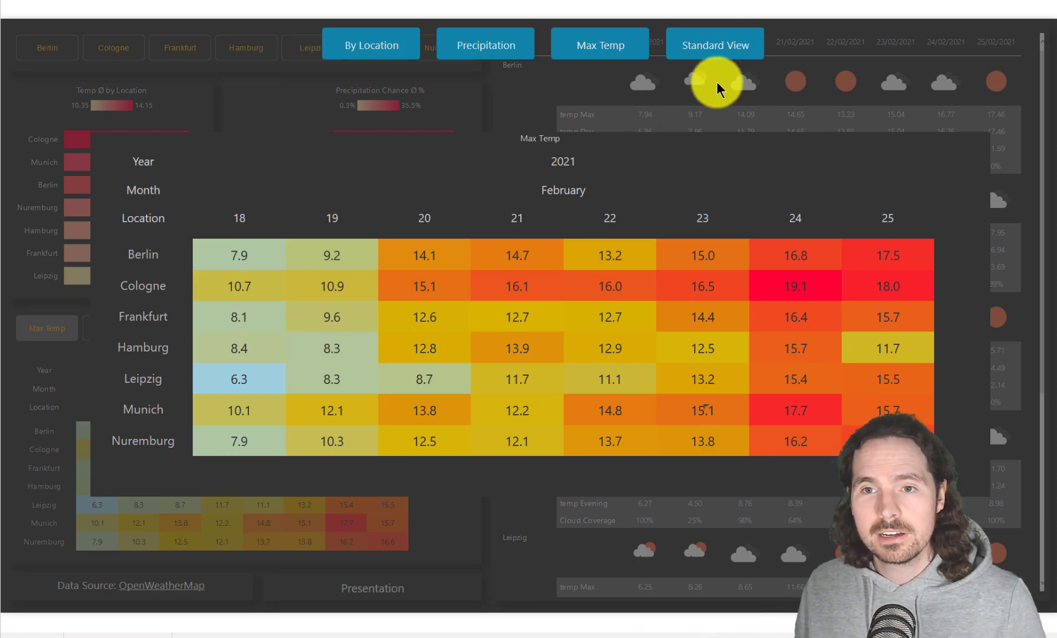
click(703, 49)
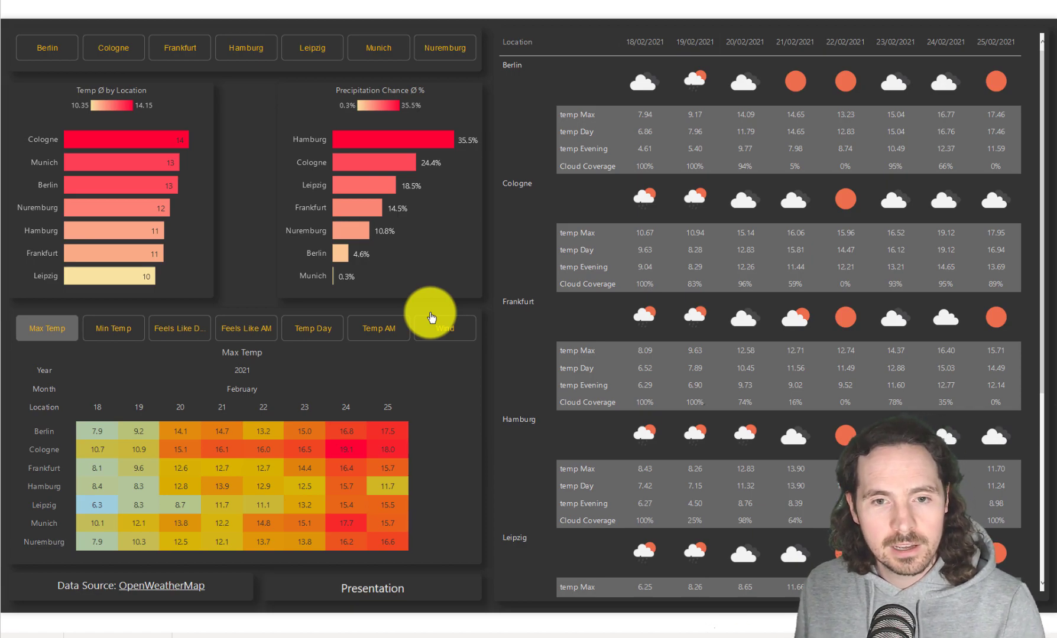
click(395, 588)
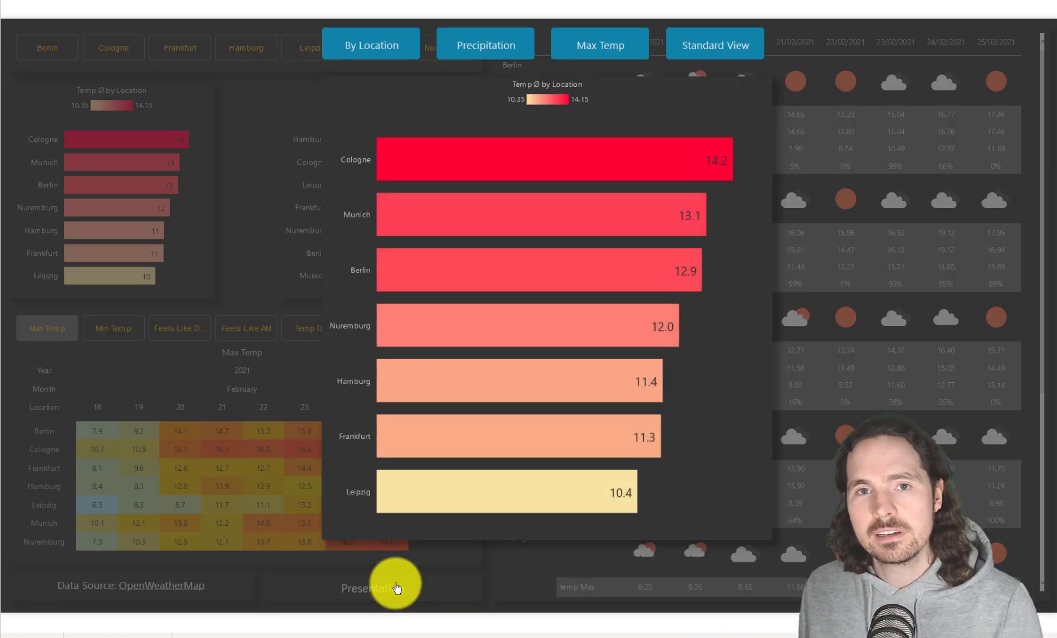
click(596, 49)
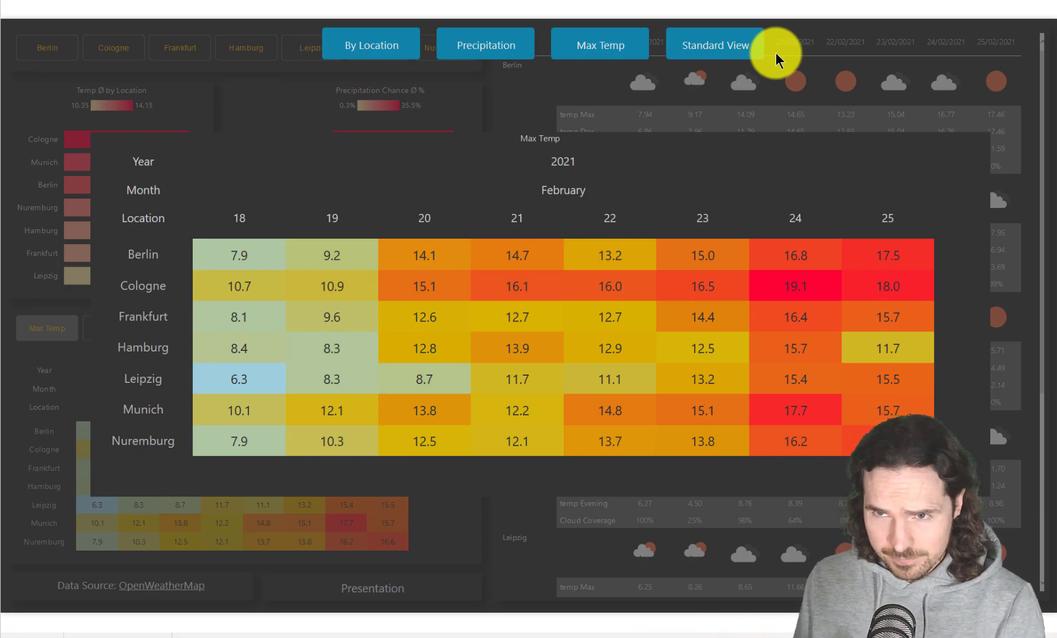
click(752, 51)
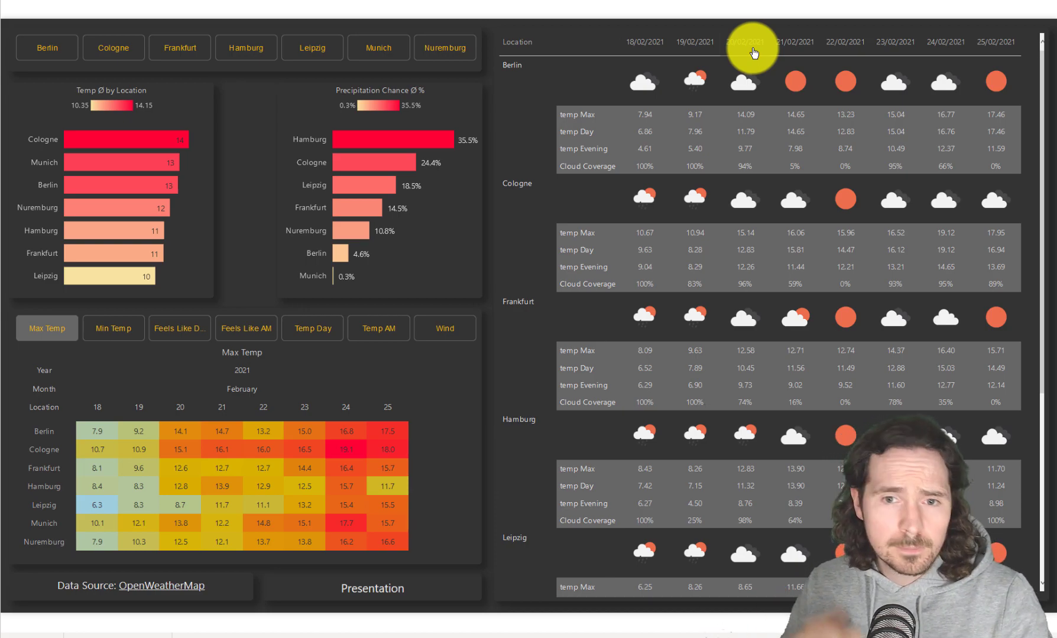
Back in Power BI Desktop, delete Bookmark 1 from the Bookmarks pane
key(alt+Tab)
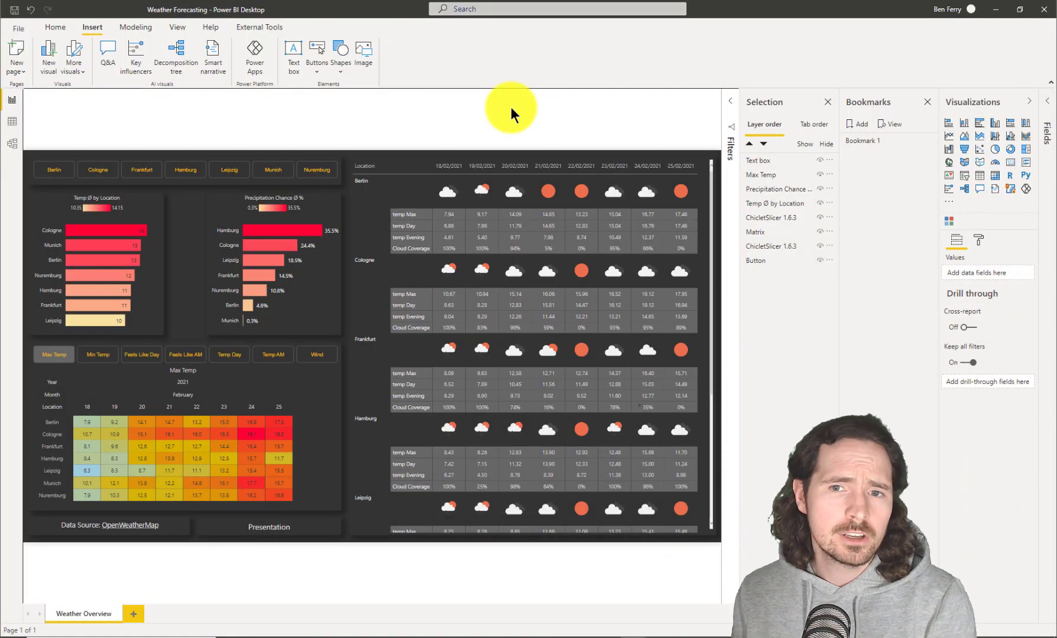
click(879, 141)
click(925, 172)
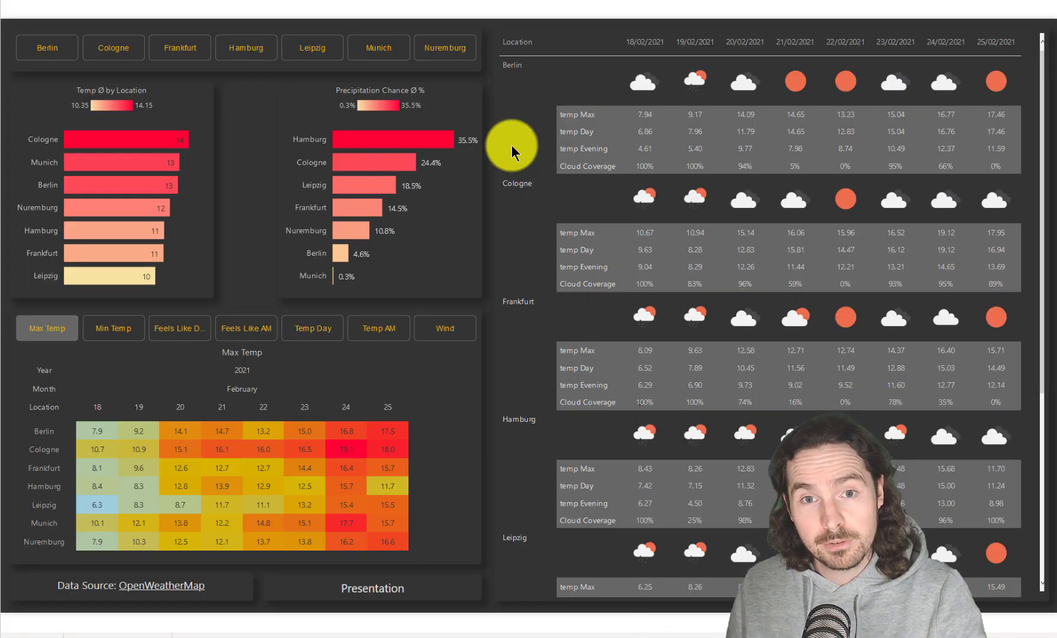
click(448, 585)
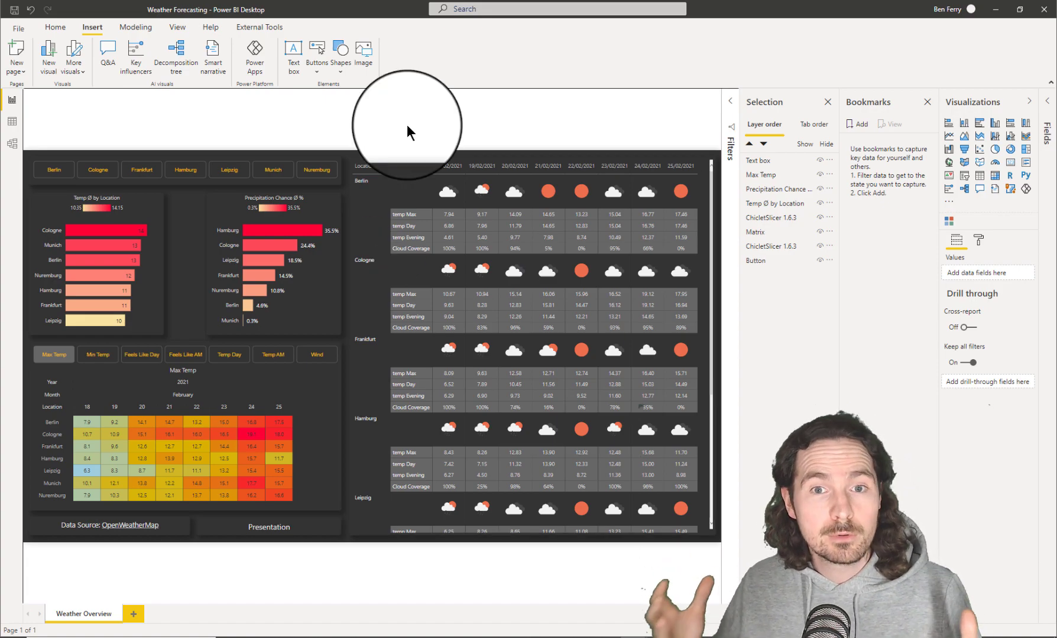
Insert a rectangle shape and stretch it over the whole report page
click(176, 28)
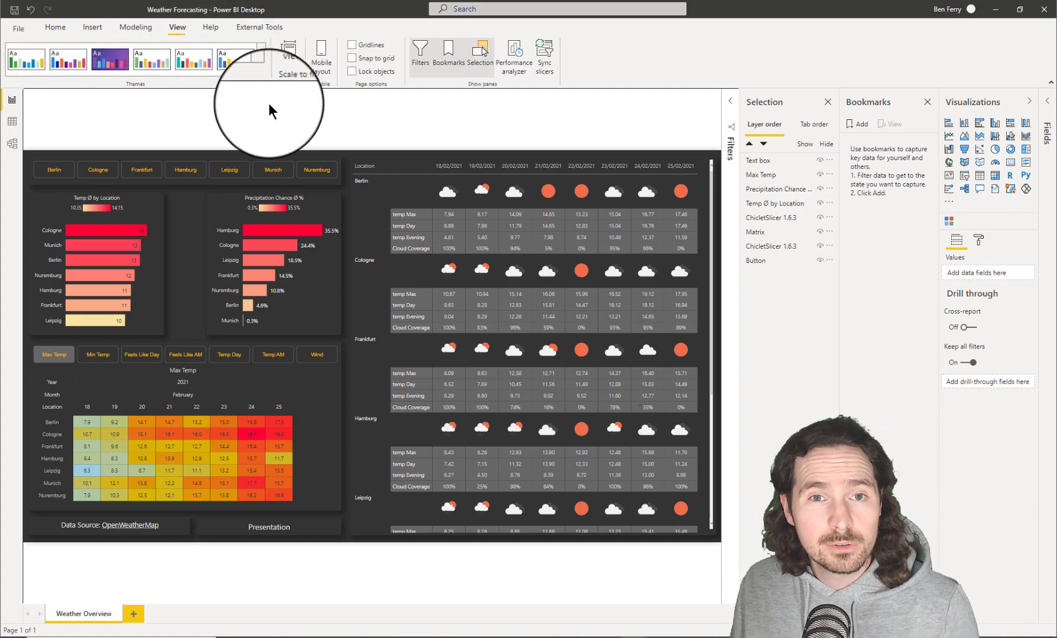
click(92, 26)
click(340, 56)
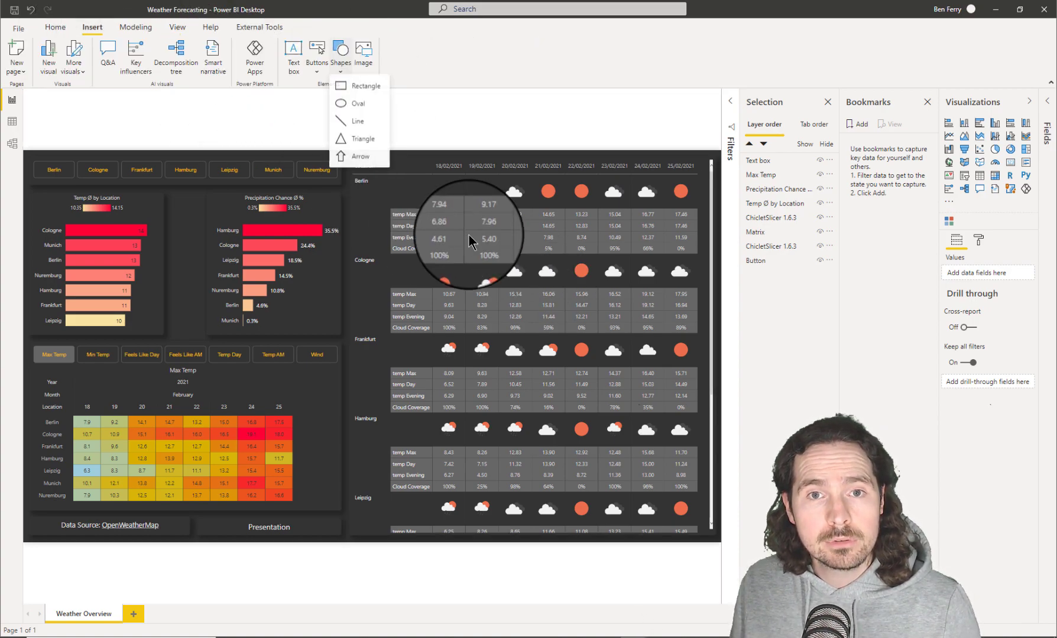
click(362, 89)
drag(108, 267, 71, 236)
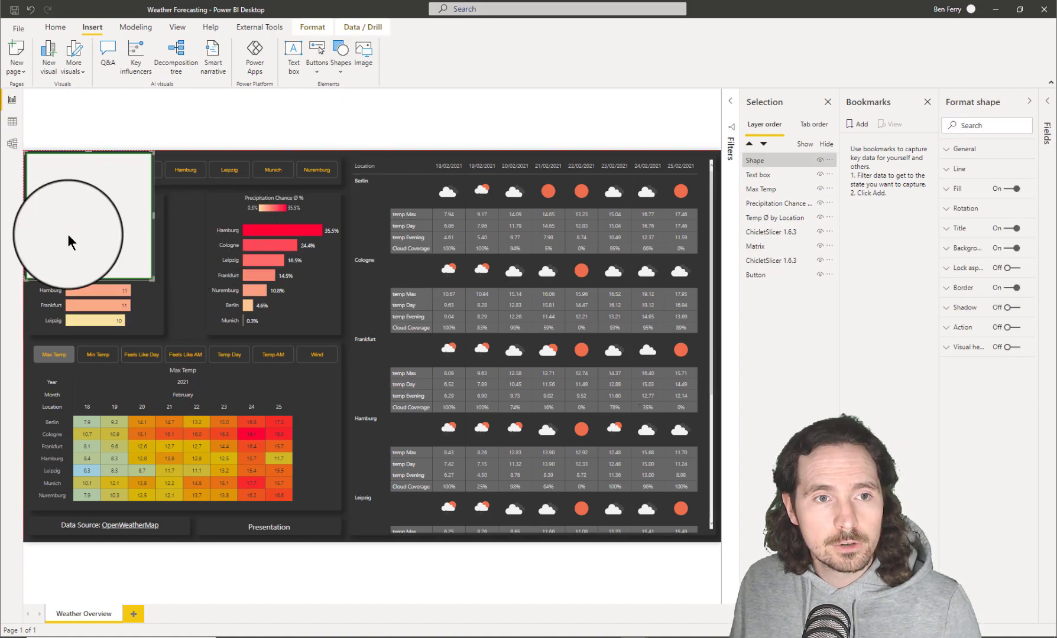
drag(153, 279, 720, 541)
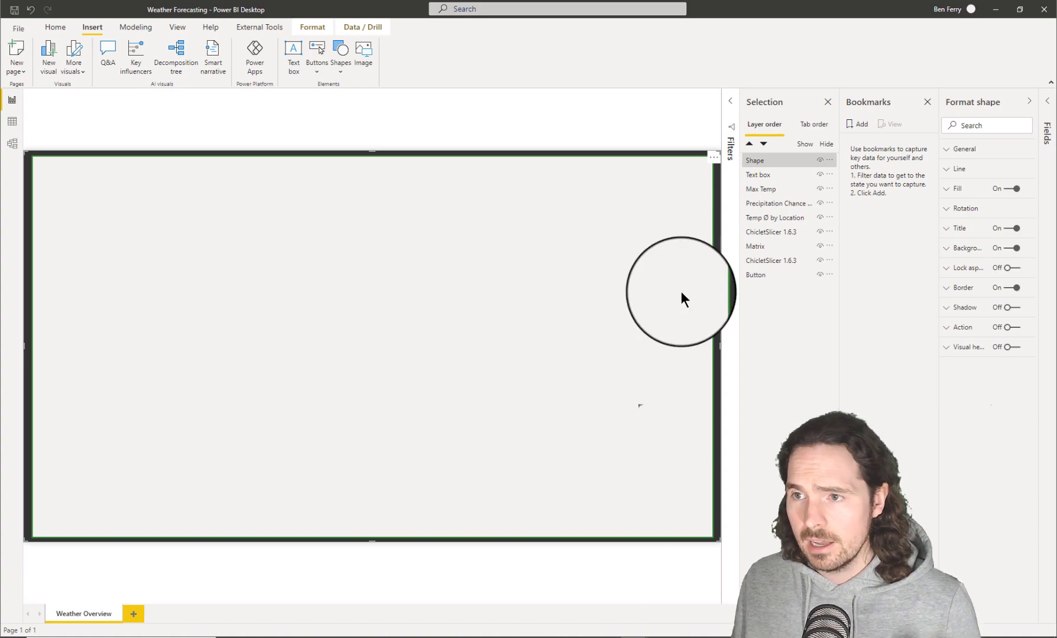
Thin the rectangle's outline, turn its fill off and set background transparency to 30%
click(959, 169)
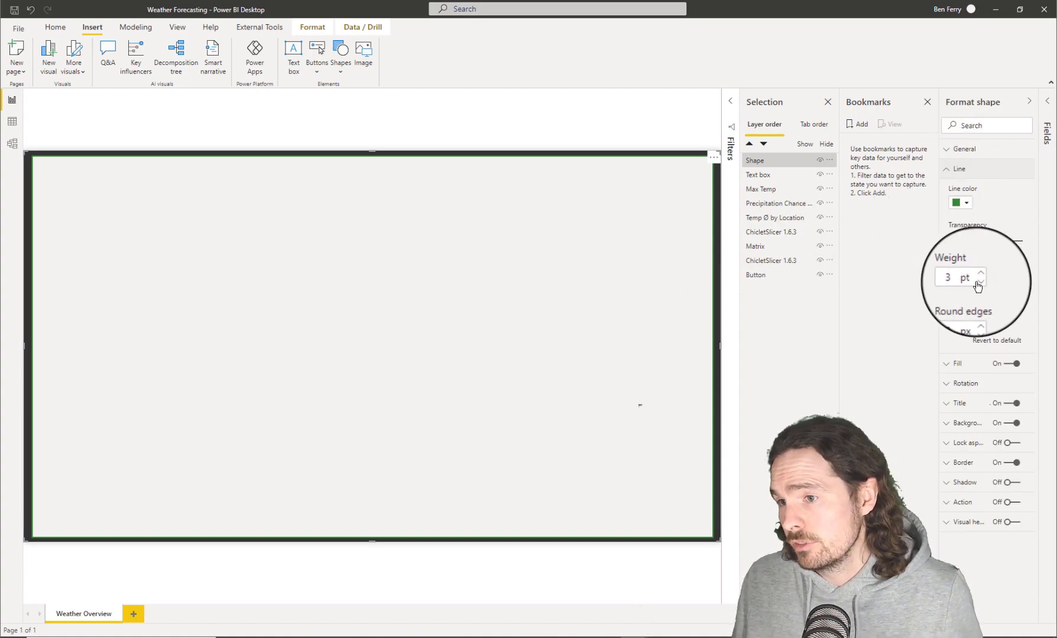
click(978, 284)
click(978, 283)
click(959, 169)
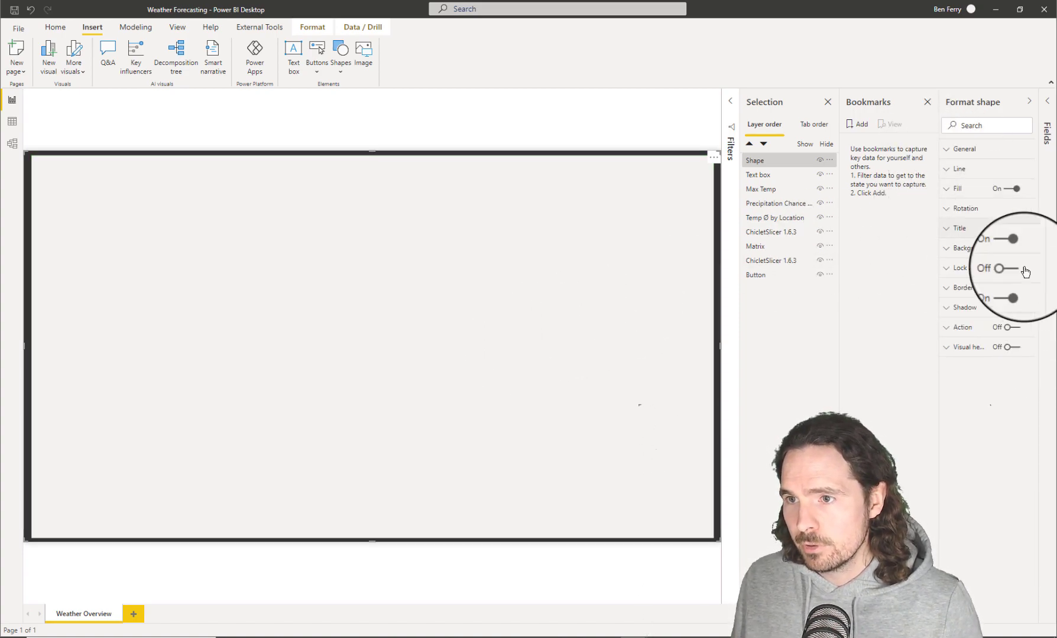
click(1013, 189)
click(963, 248)
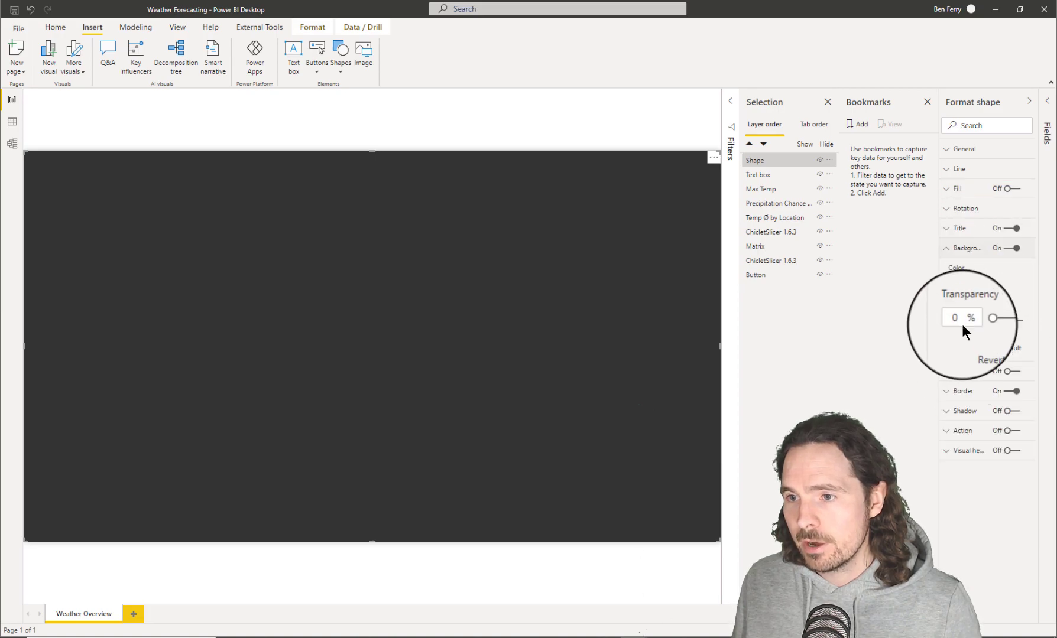
double_click(934, 318)
text(30)
key(Return)
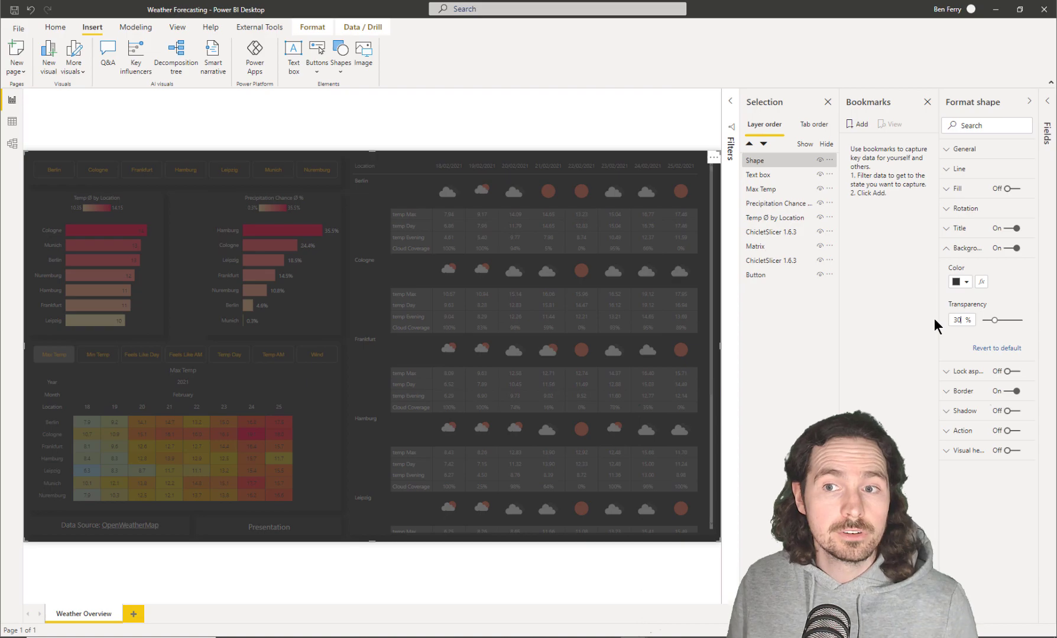
click(584, 104)
Shrink the overlay to reach the Temp Ø by Location chart, then restore it over the page
click(30, 158)
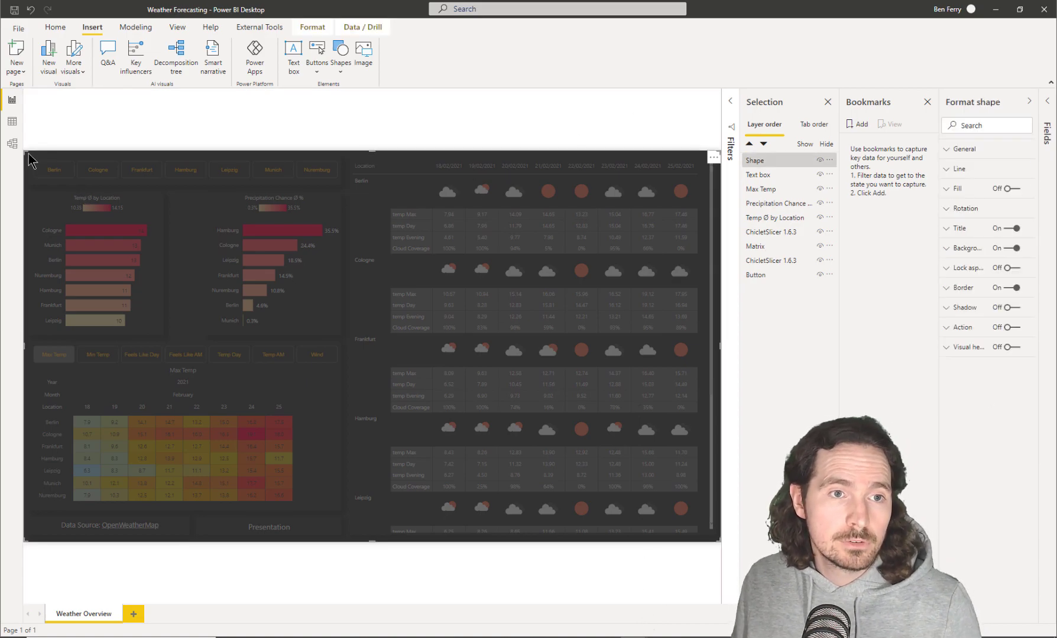
drag(26, 151, 127, 225)
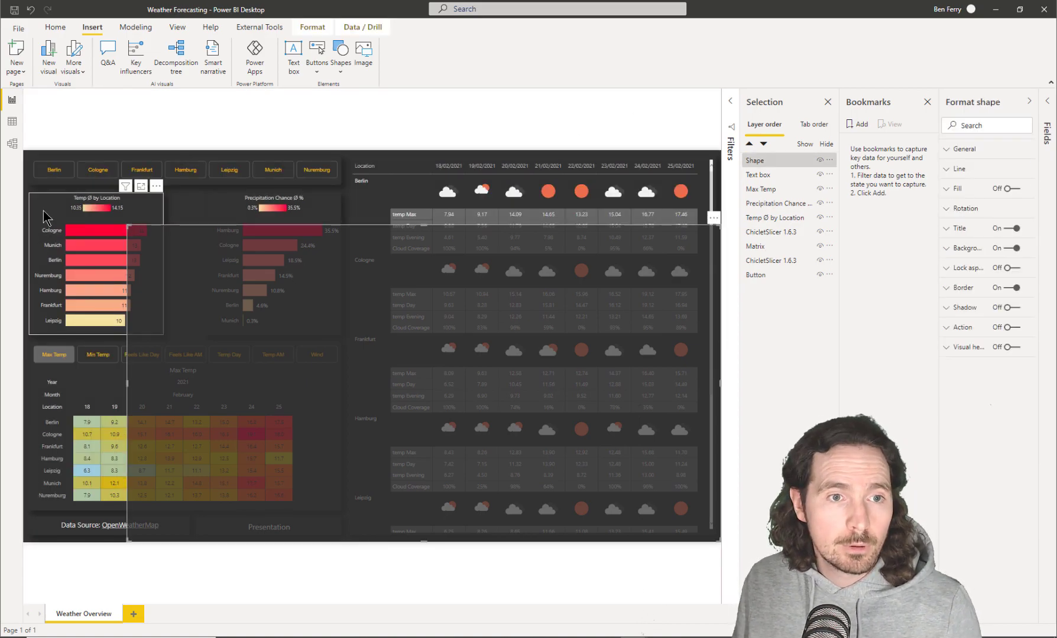
click(61, 229)
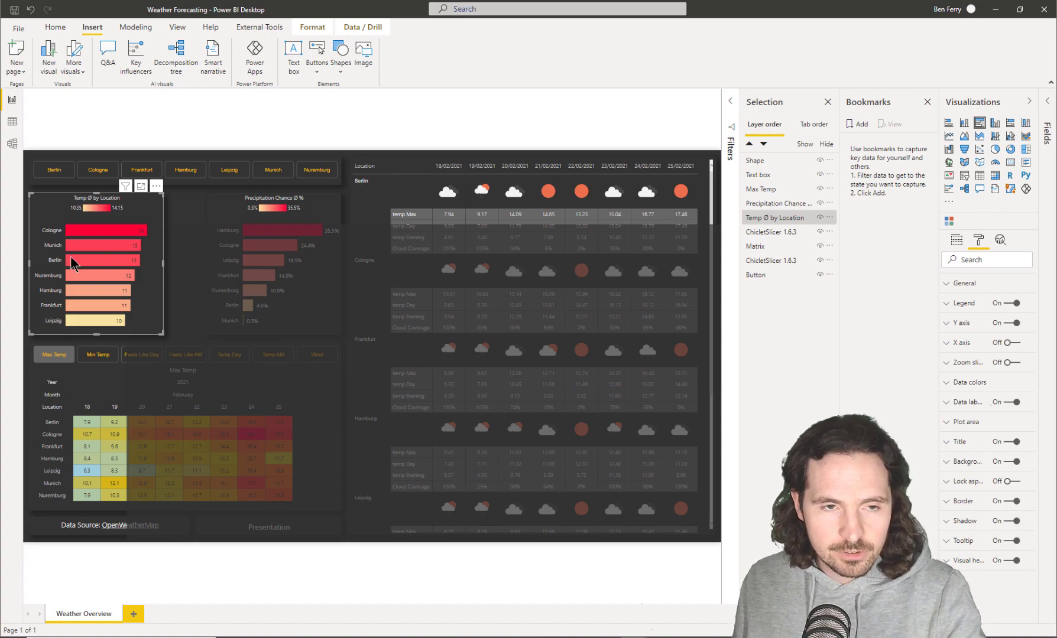
click(240, 275)
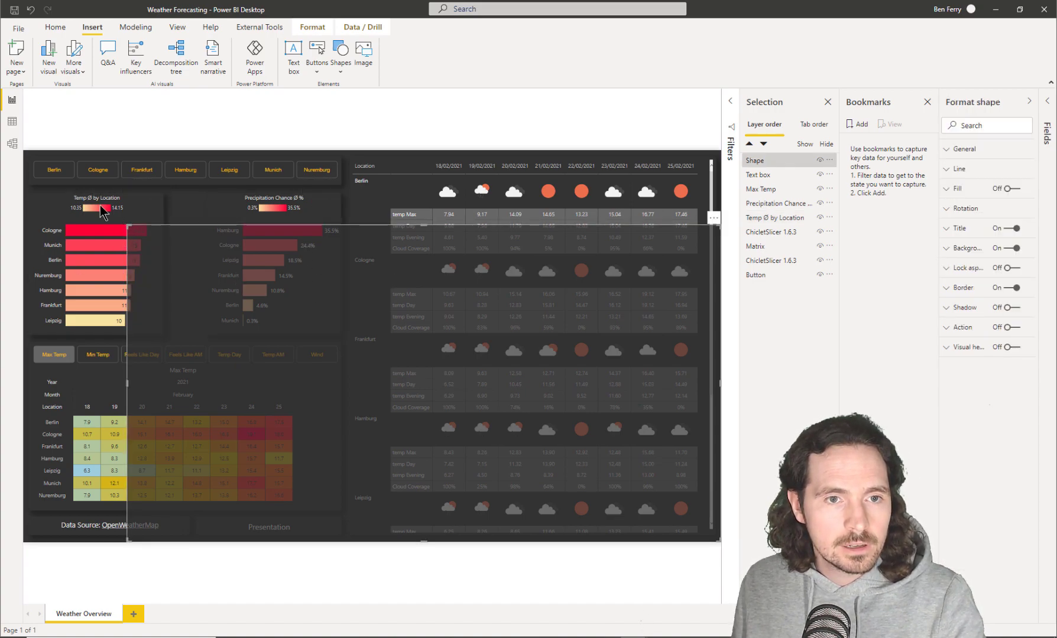
drag(81, 195, 3, 78)
click(427, 121)
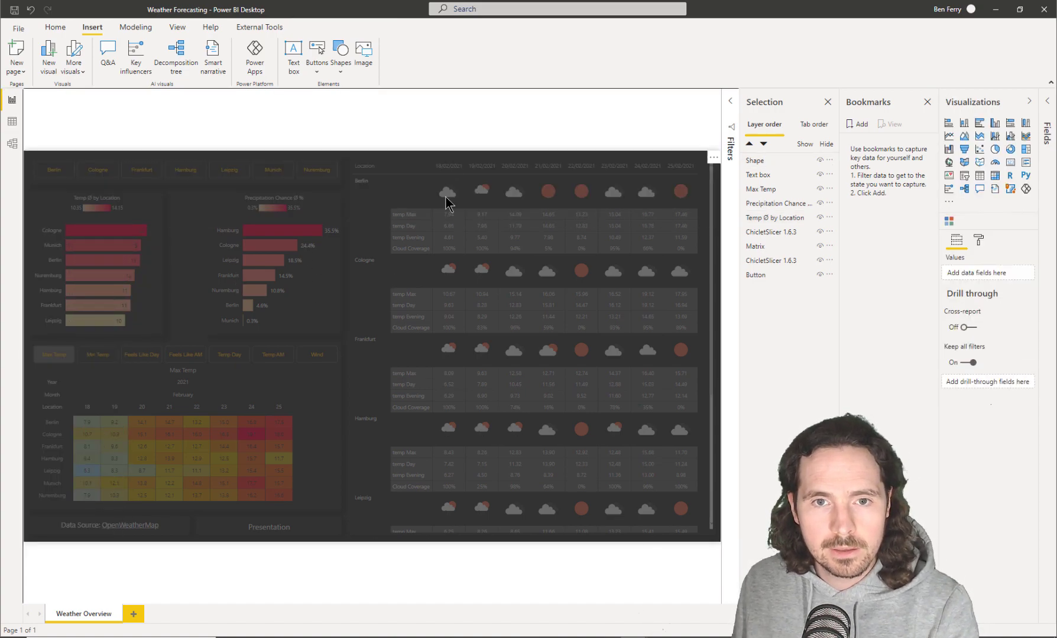
Bring the Temp Ø by Location chart above the overlay, centre it and enlarge it
click(118, 219)
drag(138, 215, 374, 217)
drag(397, 338, 572, 516)
drag(550, 457, 524, 444)
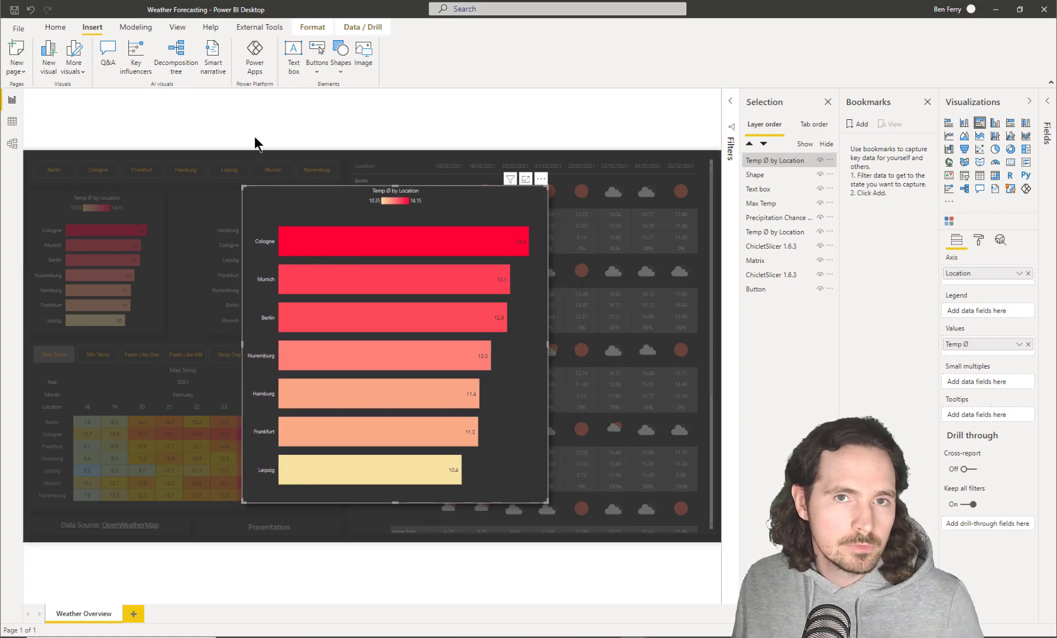
Add a blank button and place it above the enlarged chart
click(324, 72)
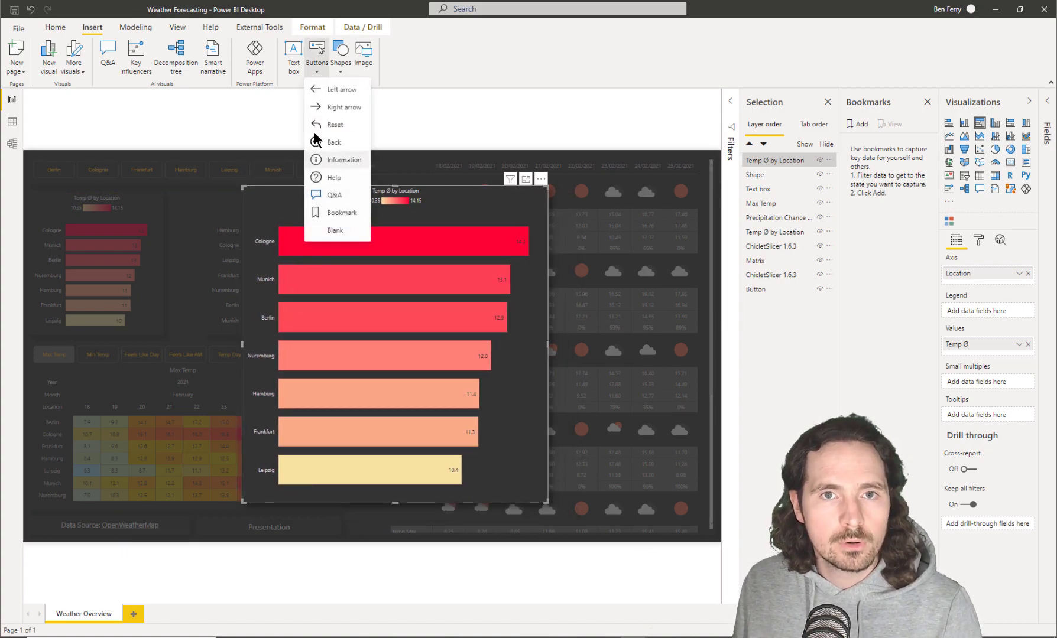
click(344, 227)
drag(42, 165, 310, 173)
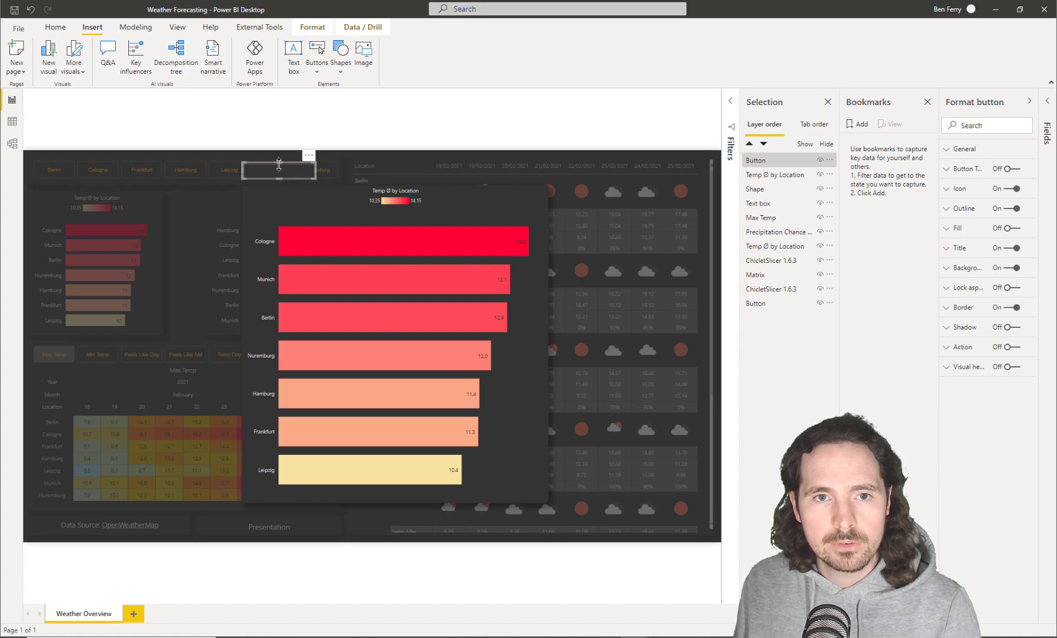
click(287, 116)
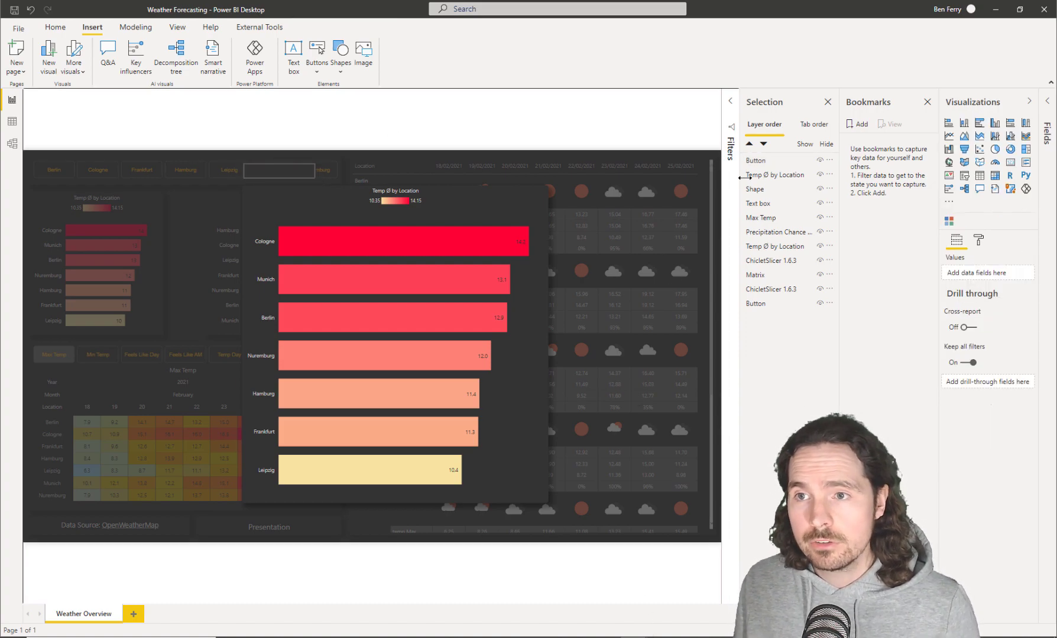
Add Bookmark 1 for the pop-up view, uncheck its Data option and begin renaming it
click(877, 118)
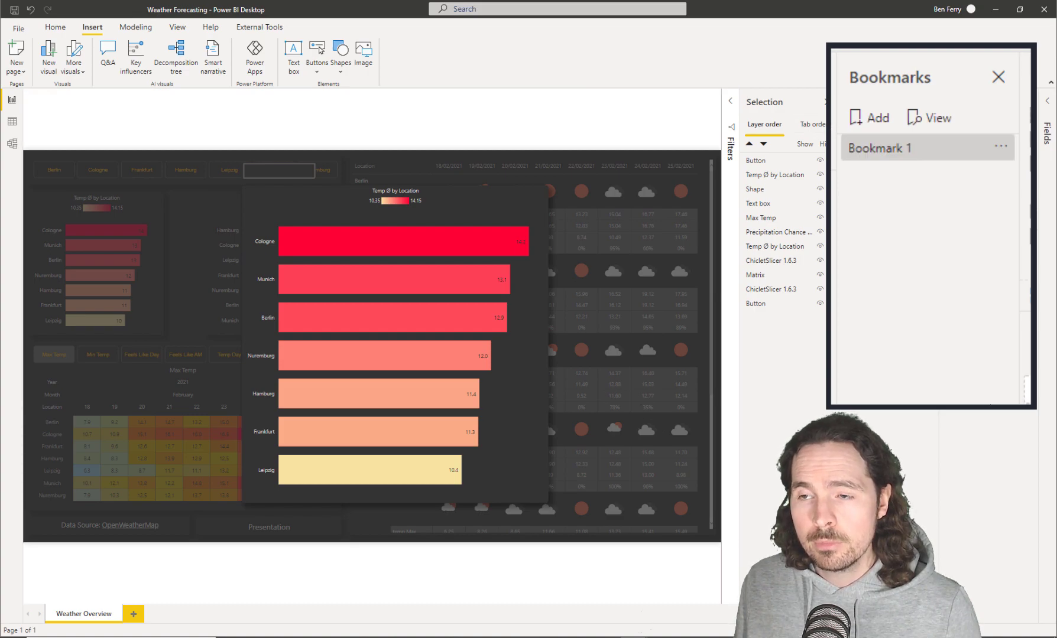
right_click(927, 154)
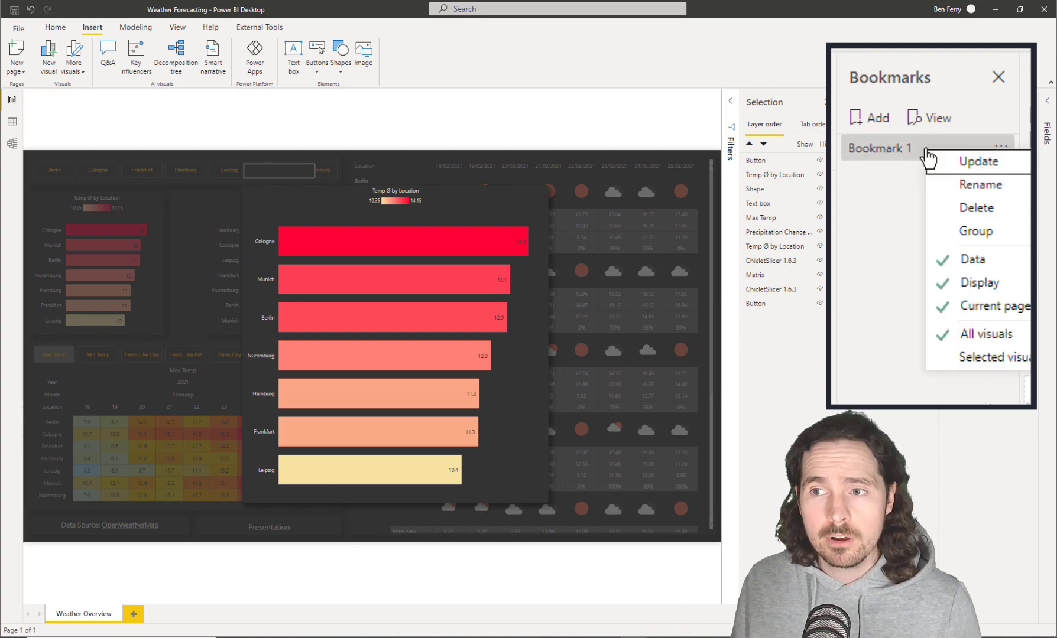
click(863, 250)
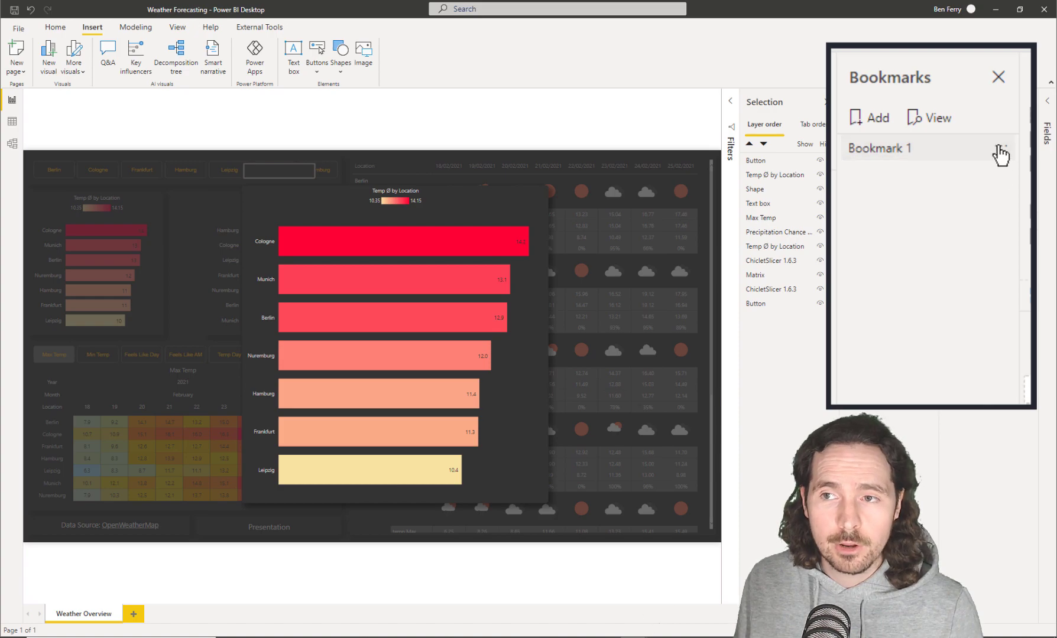
right_click(913, 158)
click(881, 226)
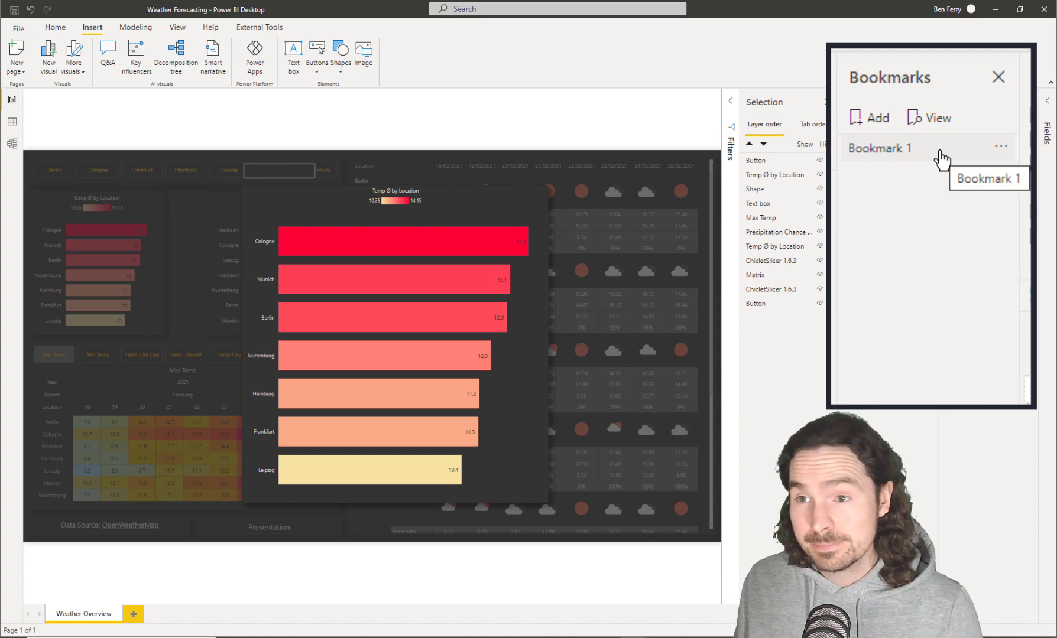
right_click(920, 159)
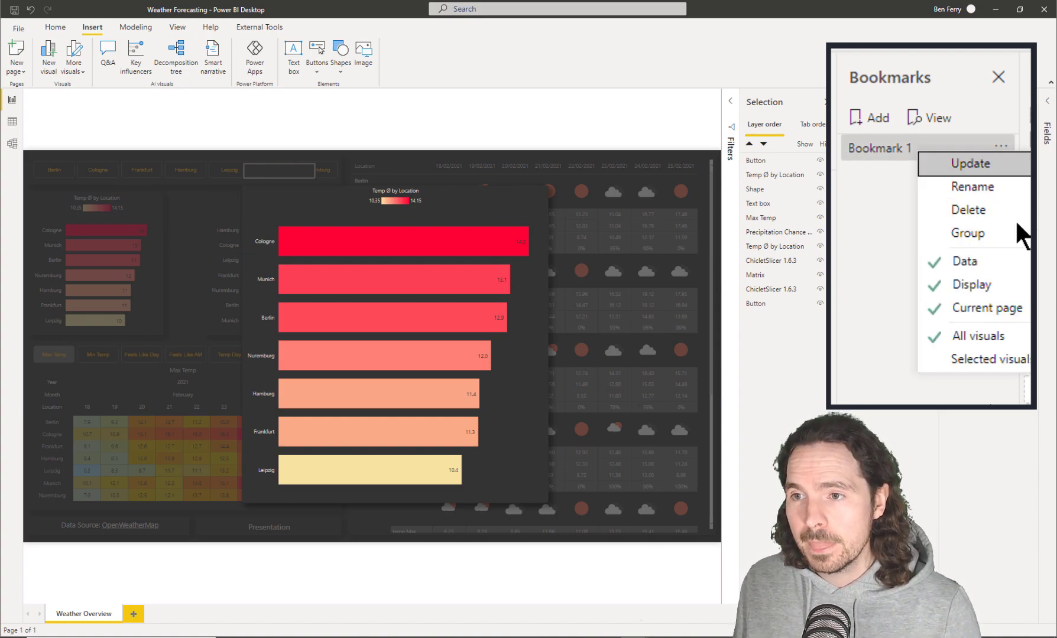
click(987, 258)
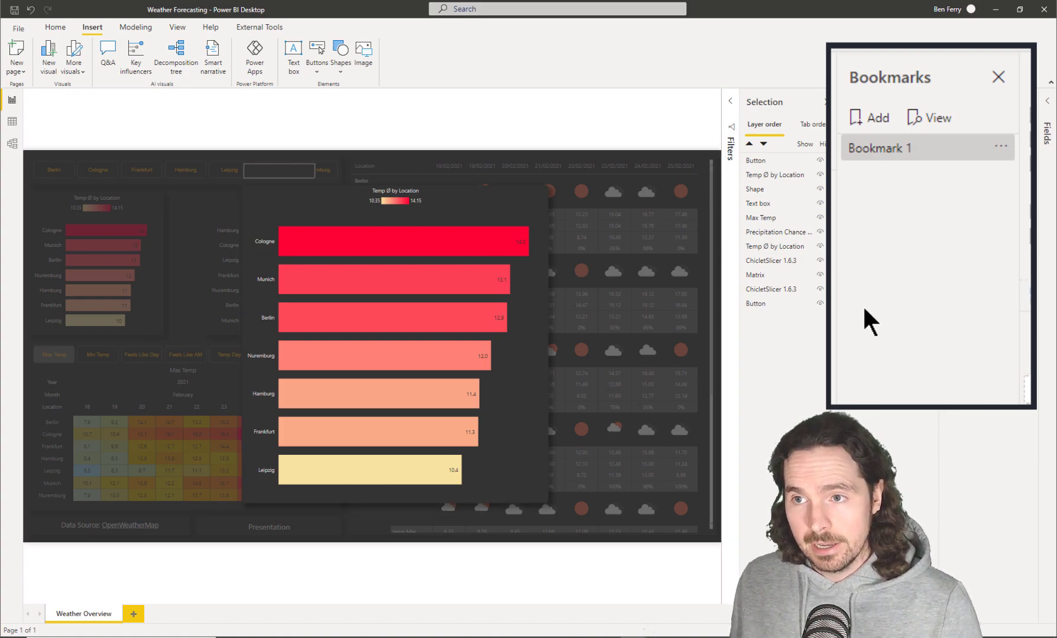
right_click(899, 153)
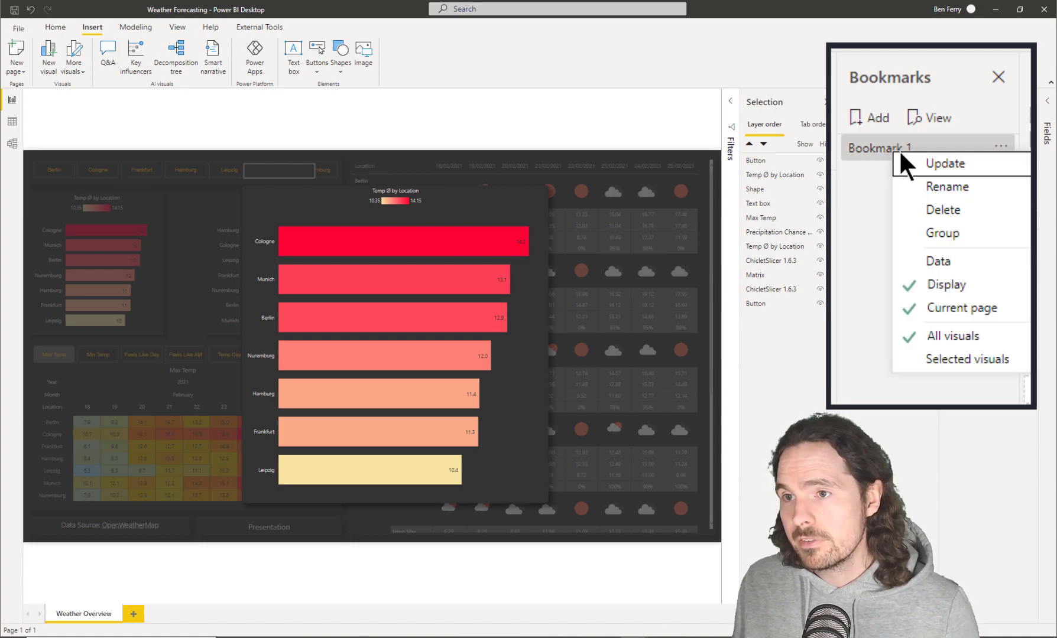
click(970, 188)
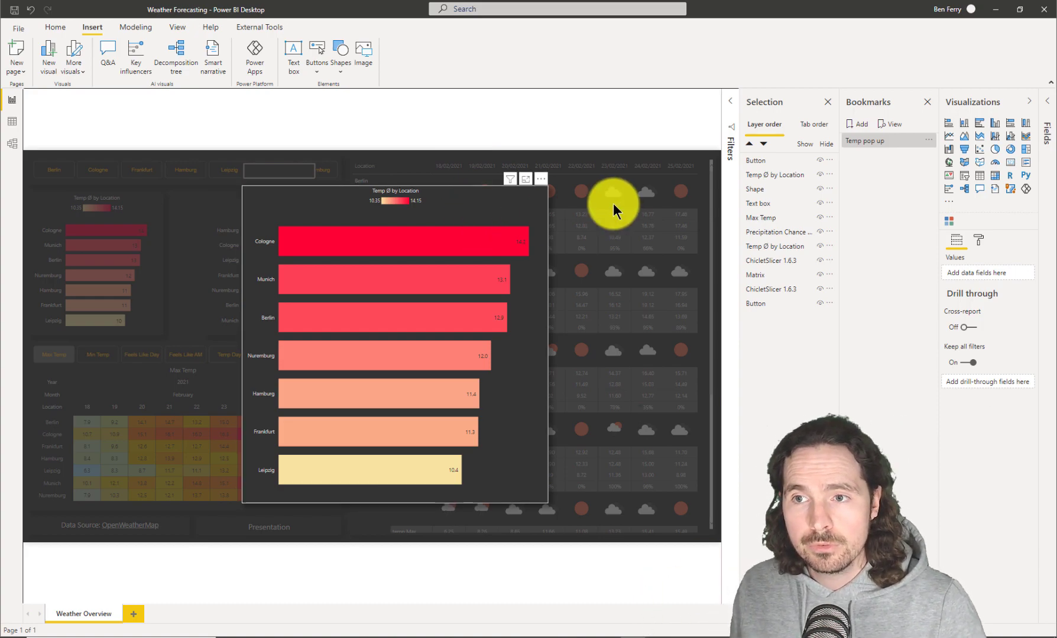
Hide the Temp Ø by Location chart, the small button and the dimming shape
click(490, 200)
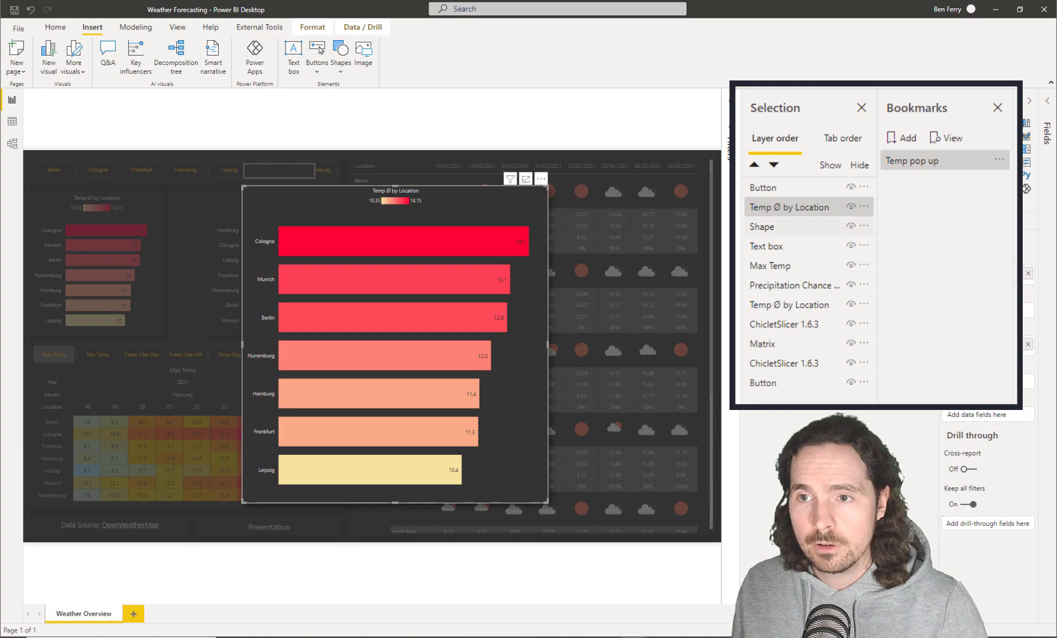
click(851, 207)
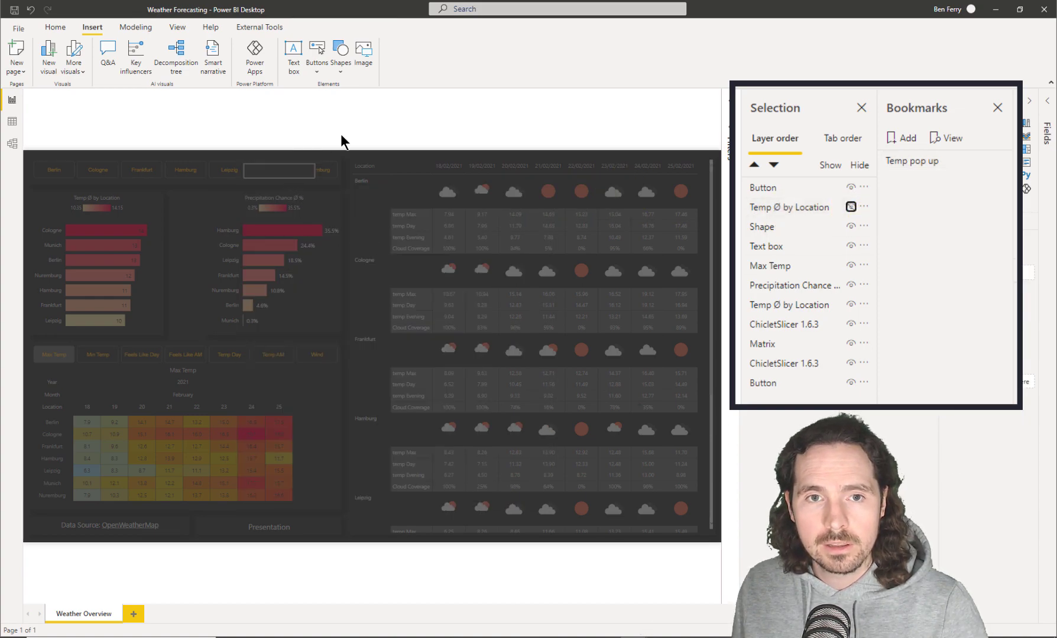
click(307, 175)
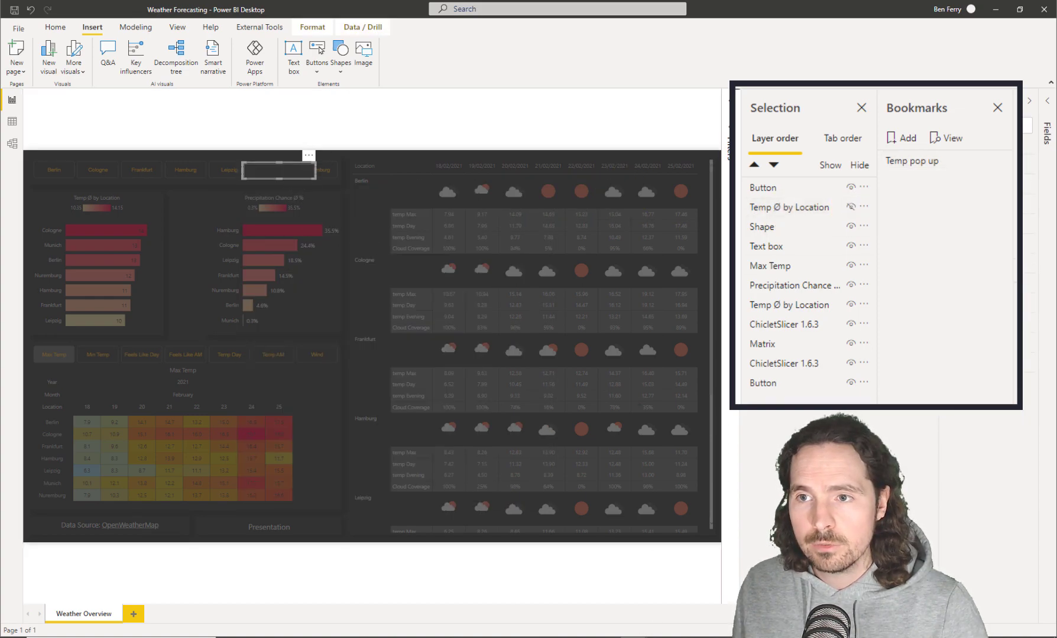
click(851, 188)
click(815, 226)
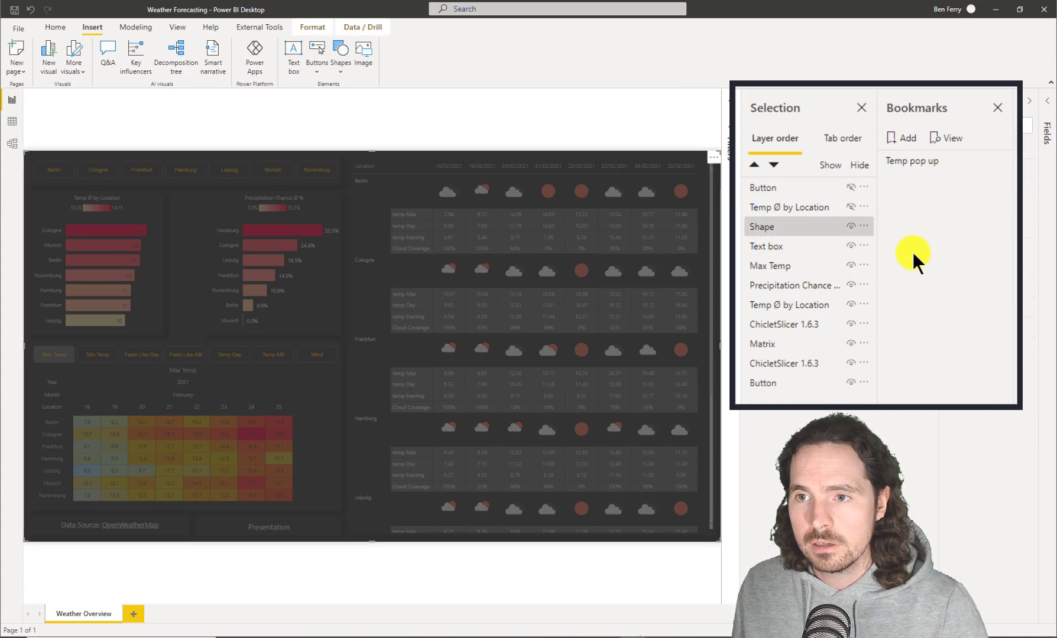
click(851, 227)
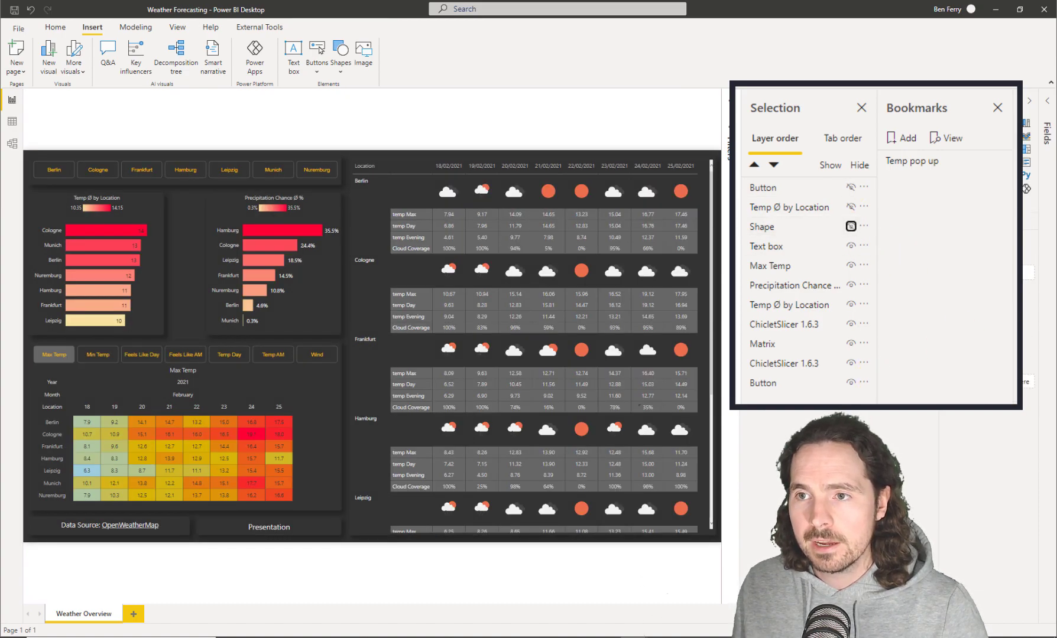
Add a new bookmark for this normal view and name it 'Standard'
click(900, 138)
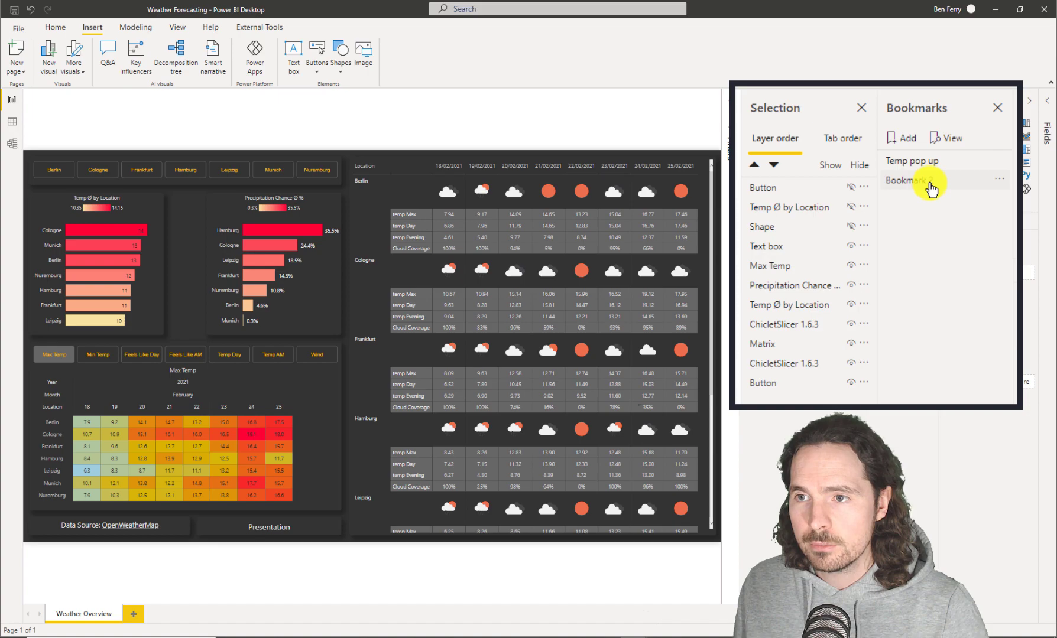
right_click(932, 190)
click(969, 210)
text(Standard)
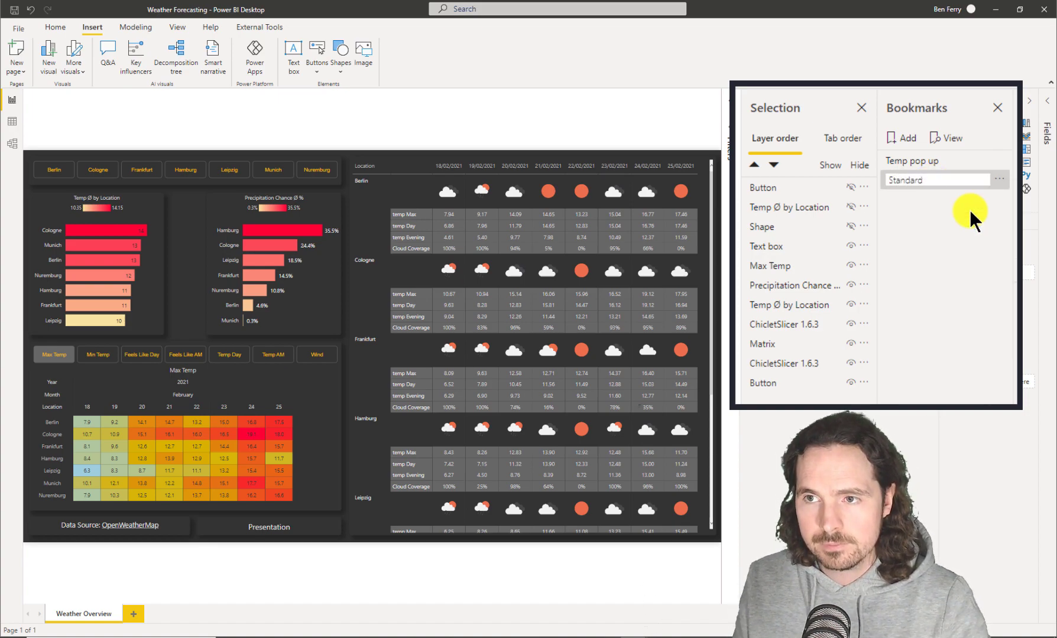
key(Return)
right_click(950, 187)
click(989, 265)
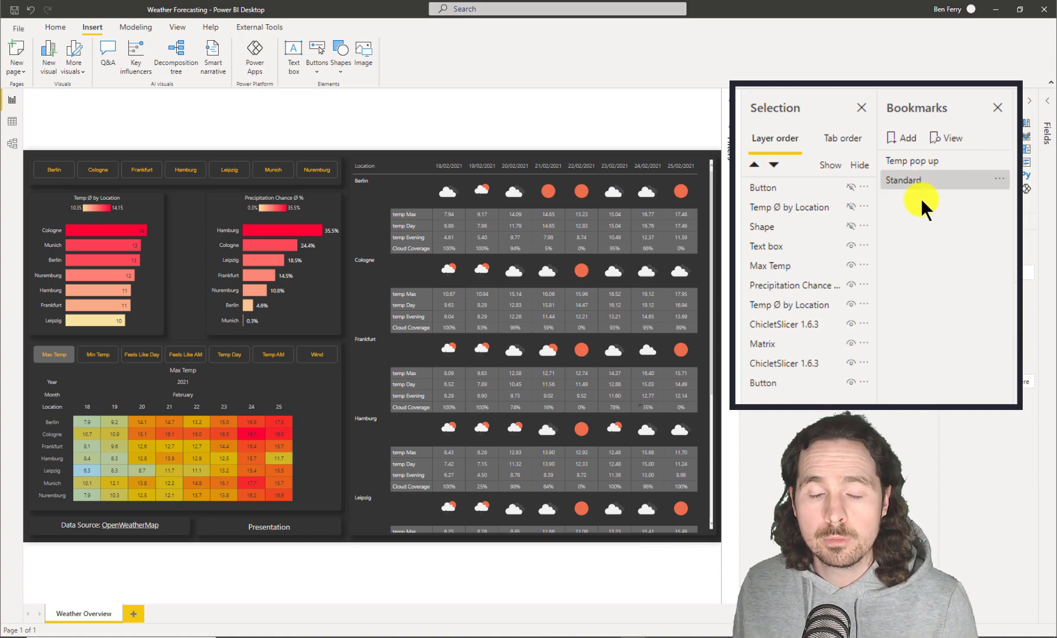
Set the Presentation button's action to the Temp pop up bookmark
click(276, 533)
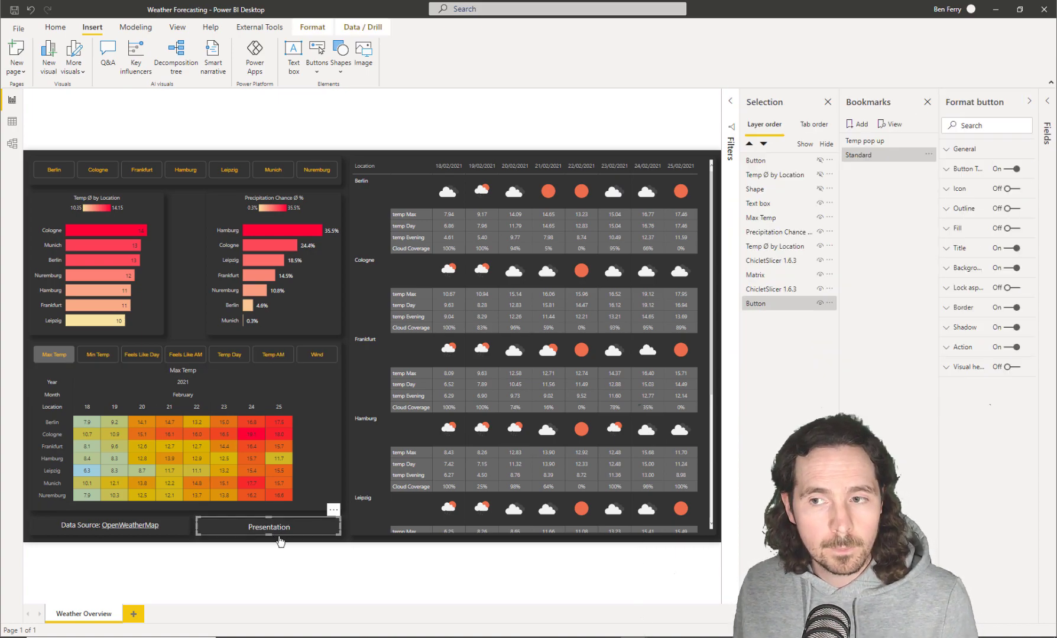
click(963, 347)
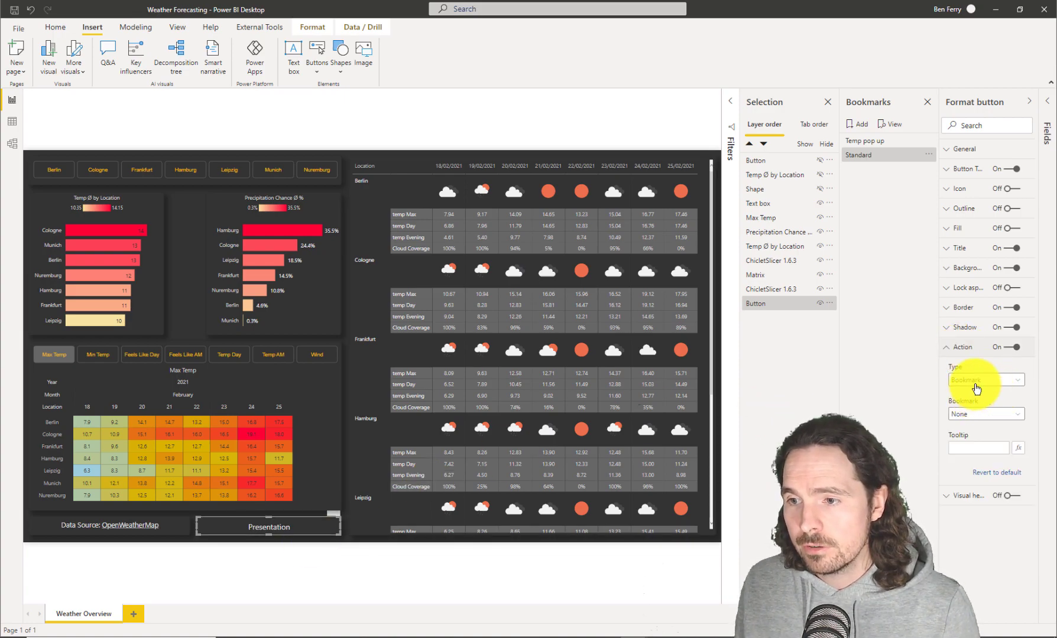
click(976, 415)
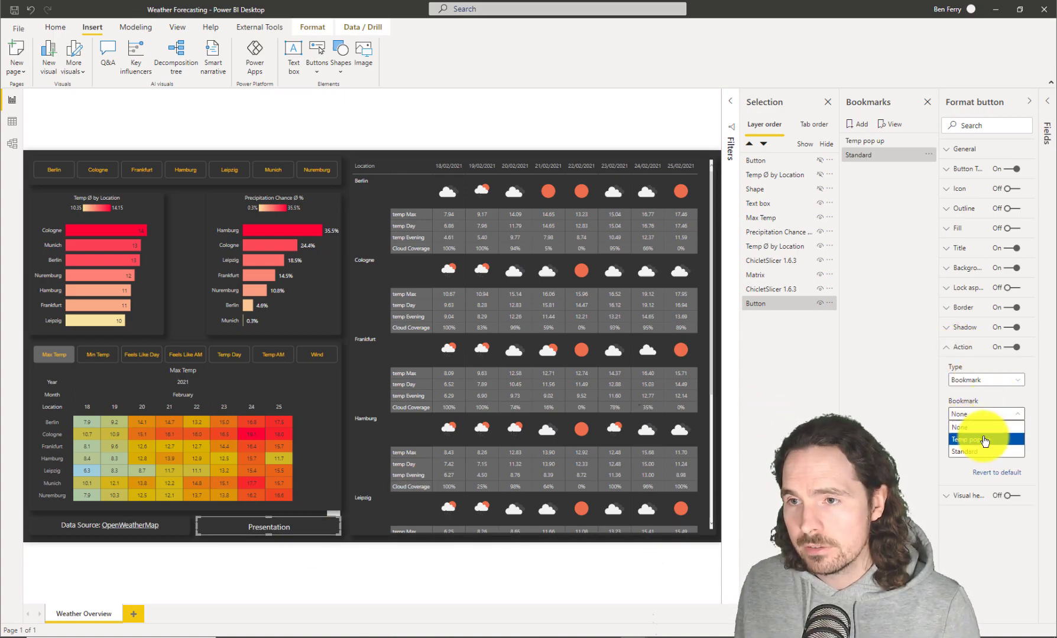
click(984, 441)
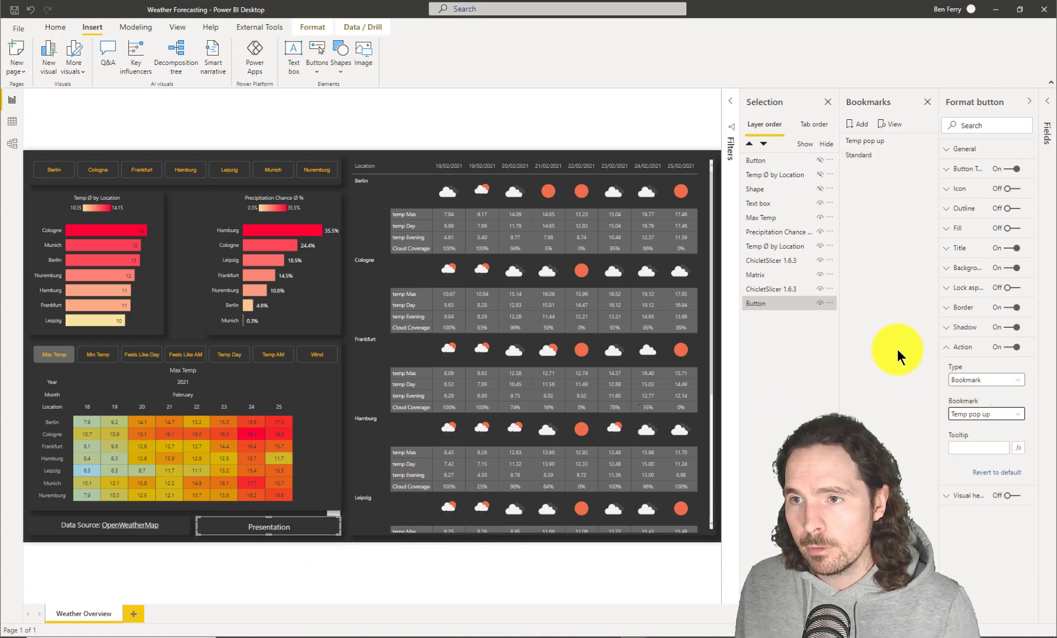
Test the Presentation button to bring up the dimmed pop-up chart
ctrl+click(304, 532)
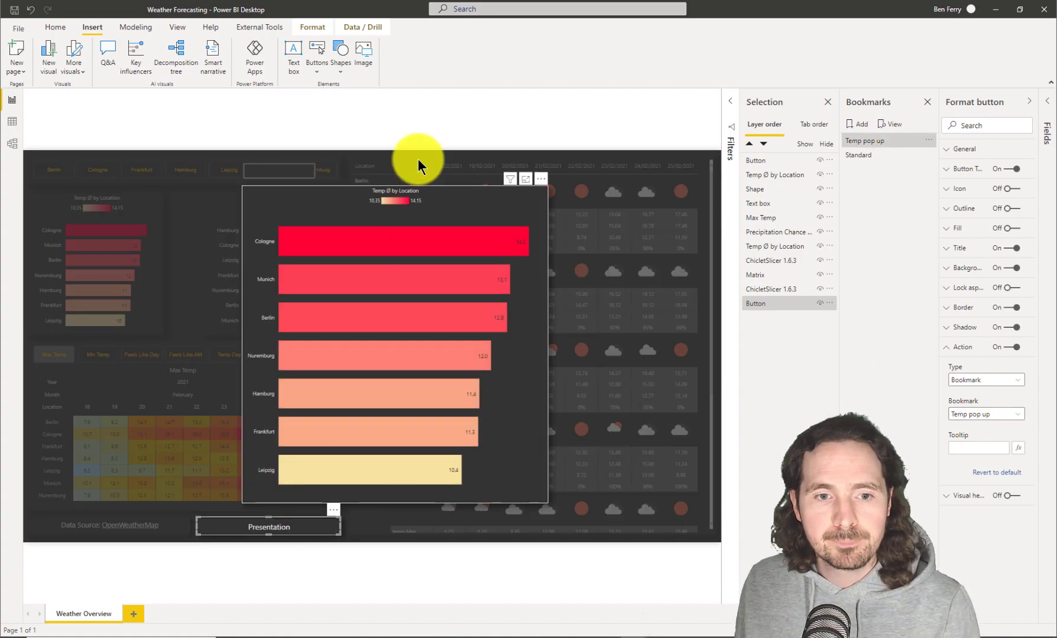
click(434, 133)
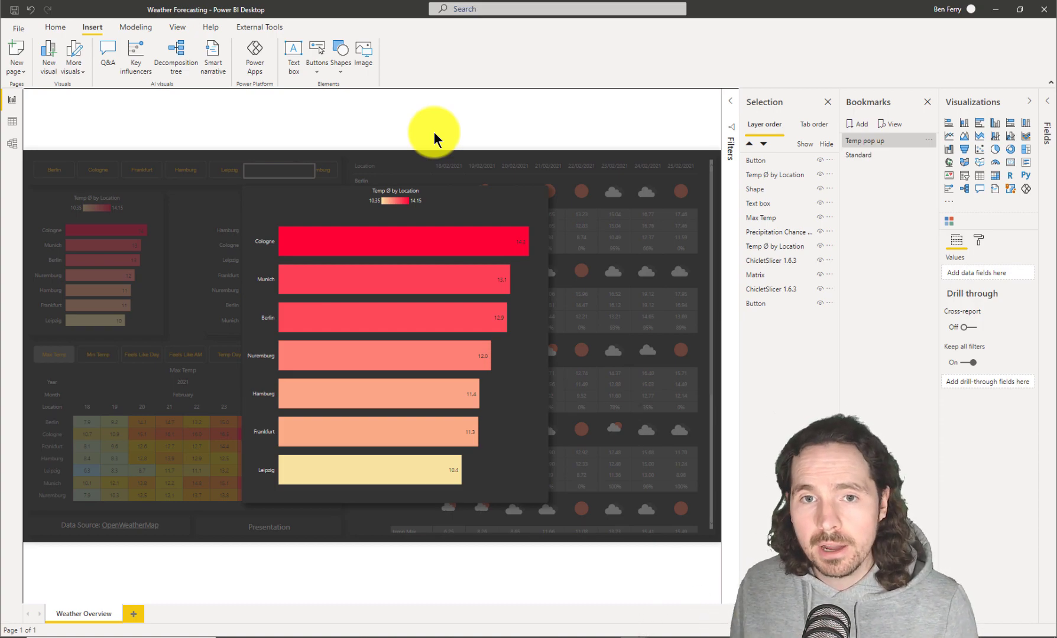
click(604, 335)
click(566, 129)
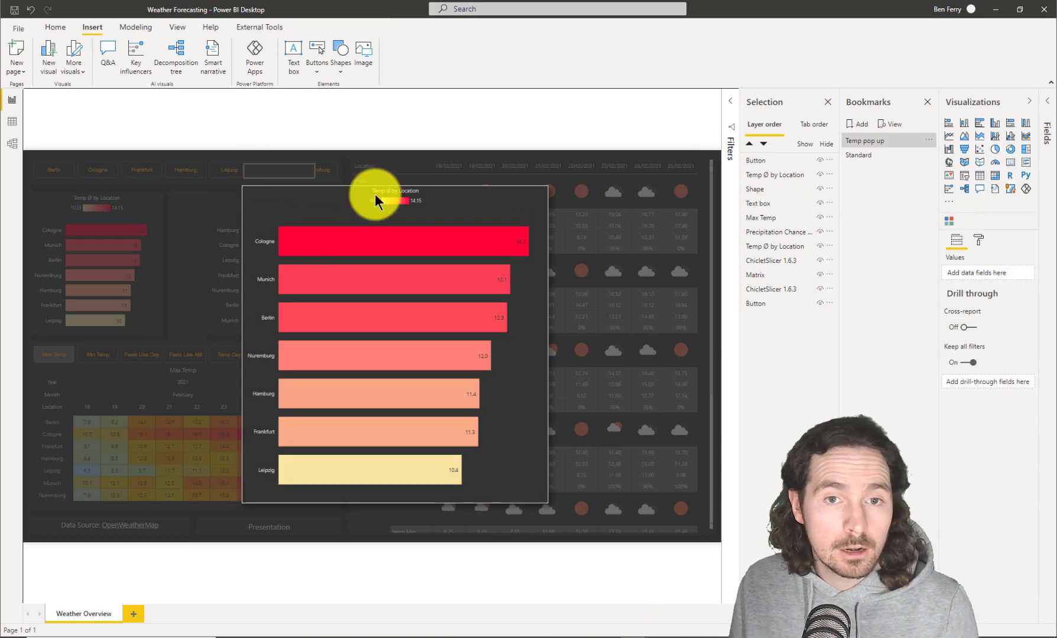
Apply the Standard bookmark, then reopen the pop-up with the Presentation button
click(867, 155)
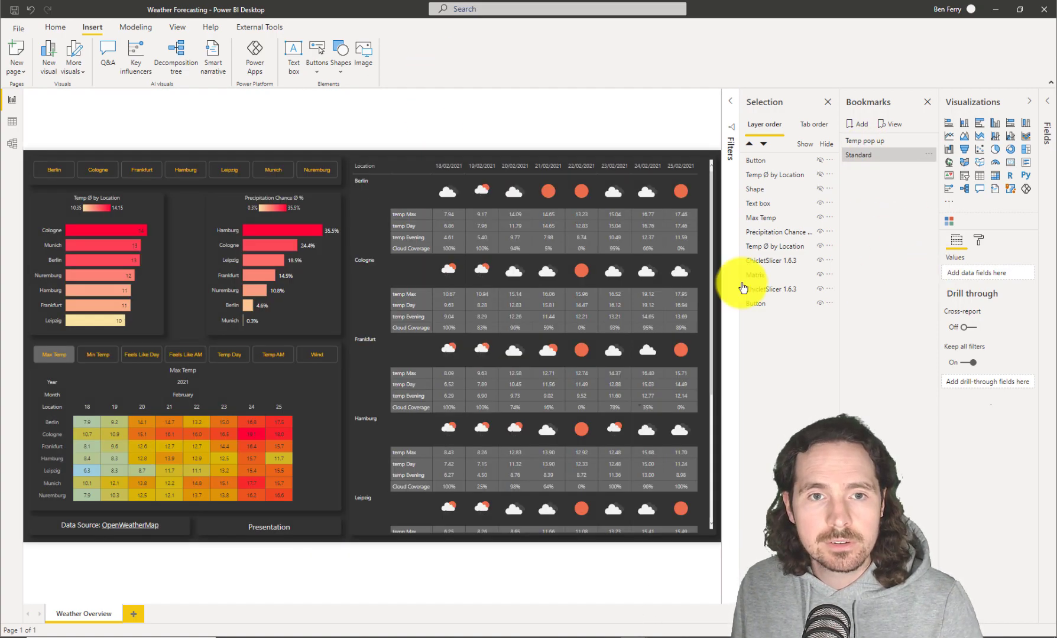
ctrl+click(275, 531)
click(313, 177)
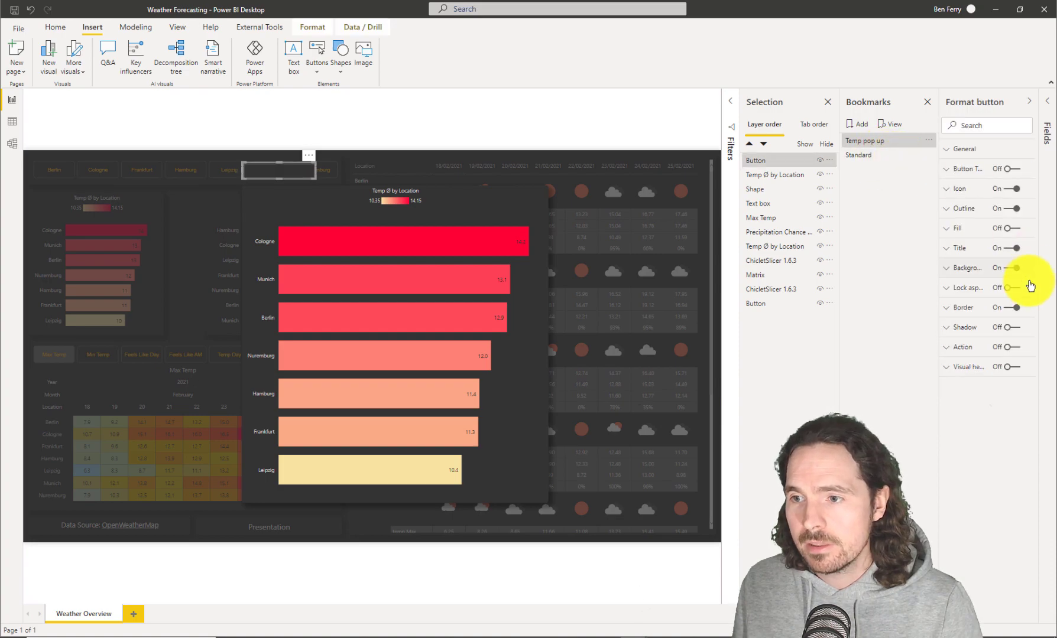
Give the small button a Bookmark action linked to Standard and test it
click(1010, 353)
click(948, 348)
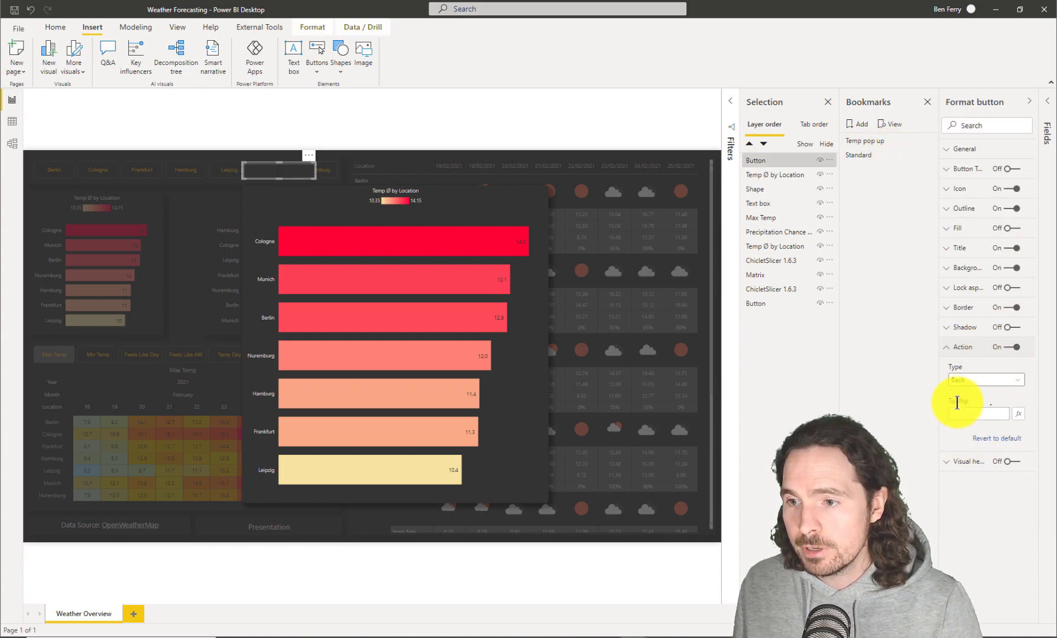
click(971, 381)
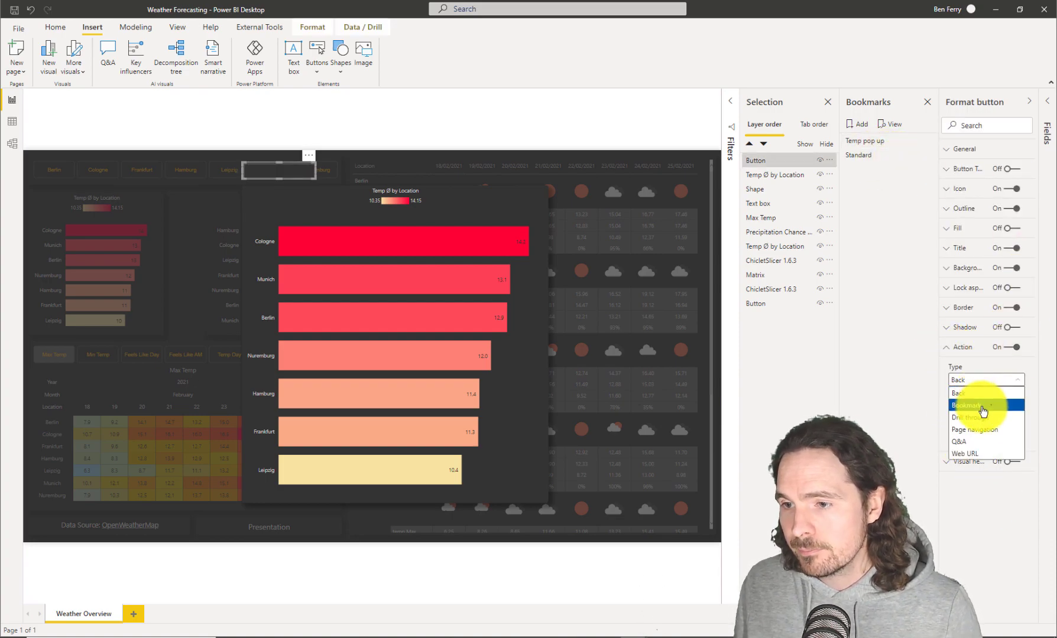
click(983, 405)
click(987, 414)
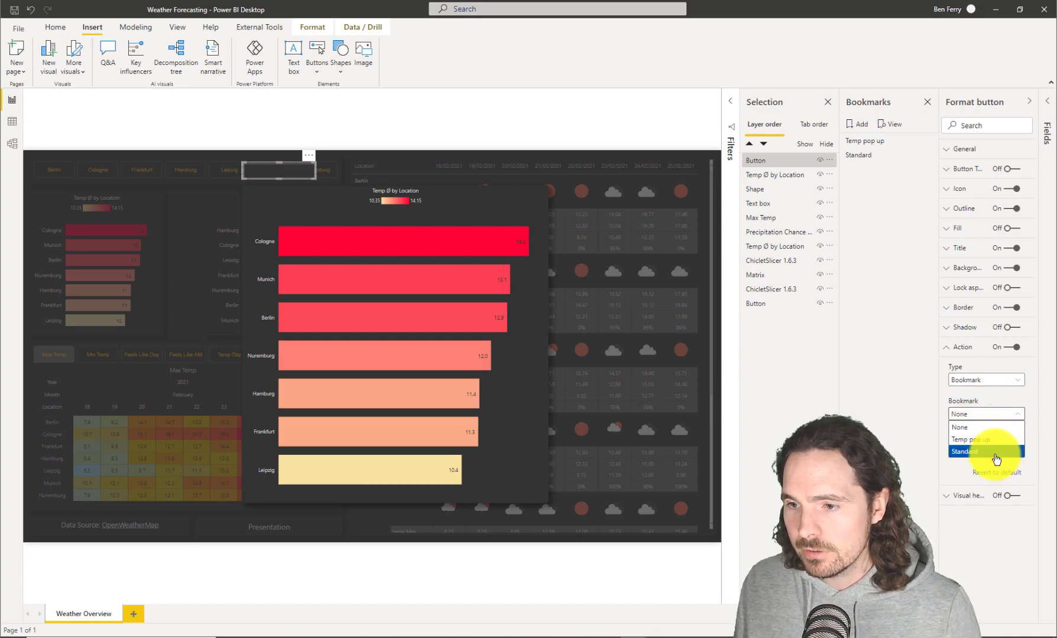
click(997, 459)
ctrl+click(304, 175)
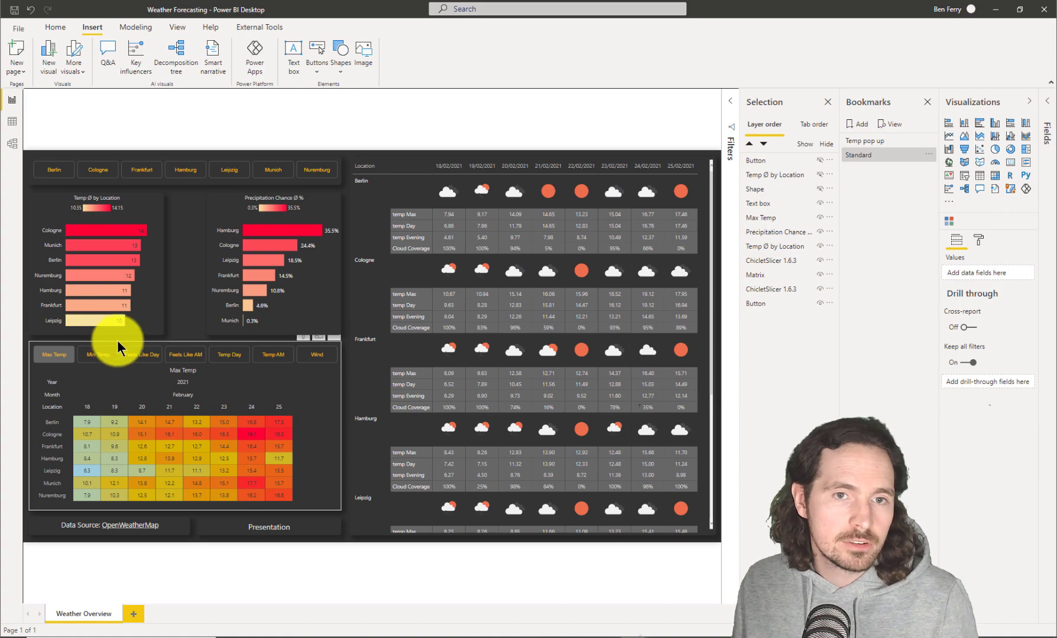
Show the temperature pop-up and open its bar chart's format options
ctrl+click(293, 526)
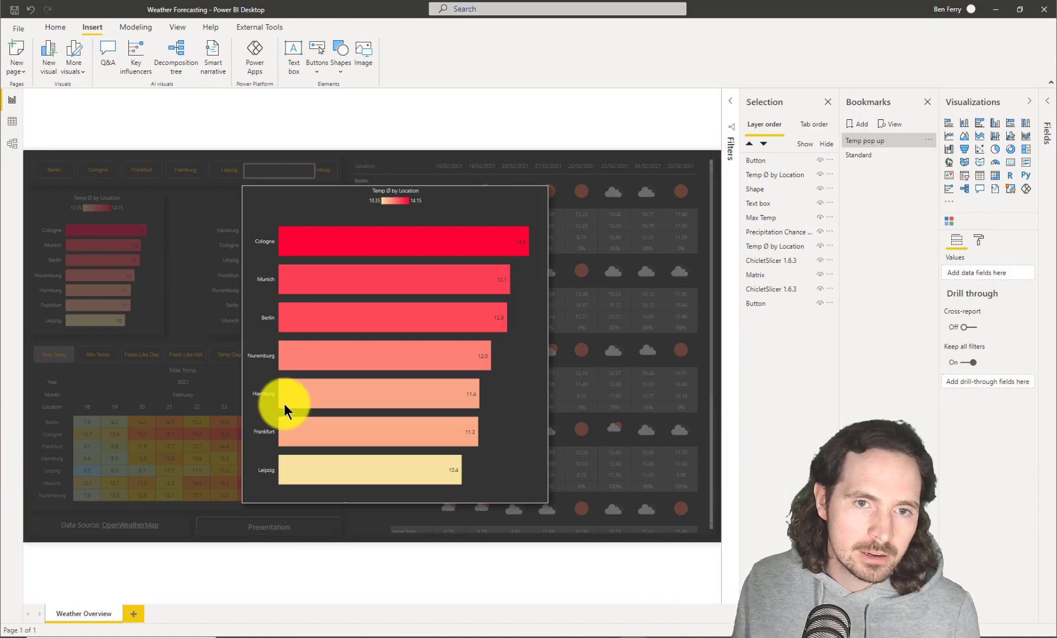
mouse_move(285, 403)
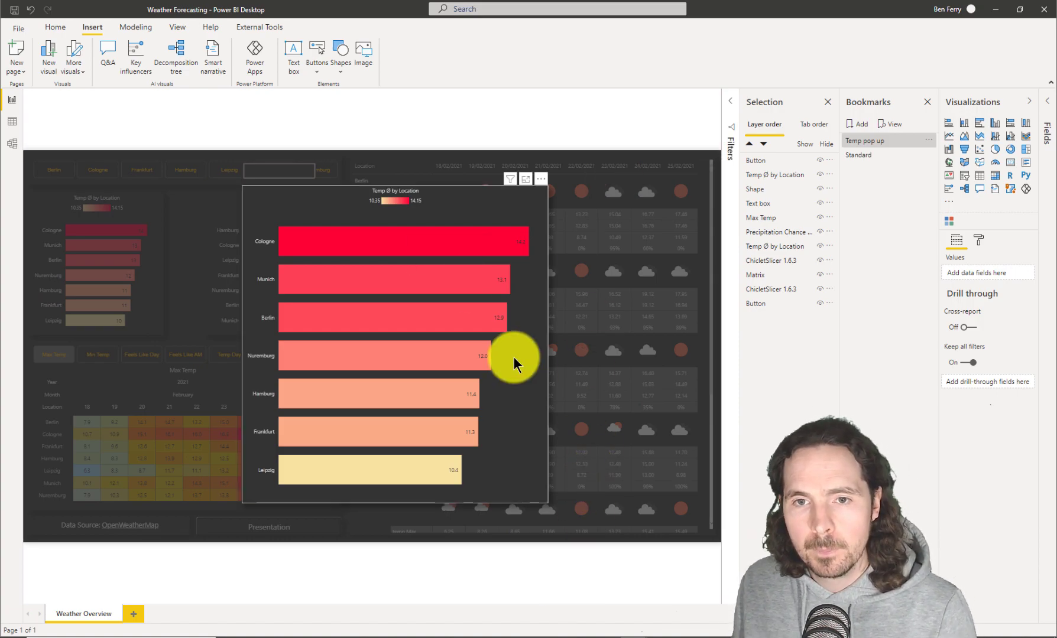
click(461, 212)
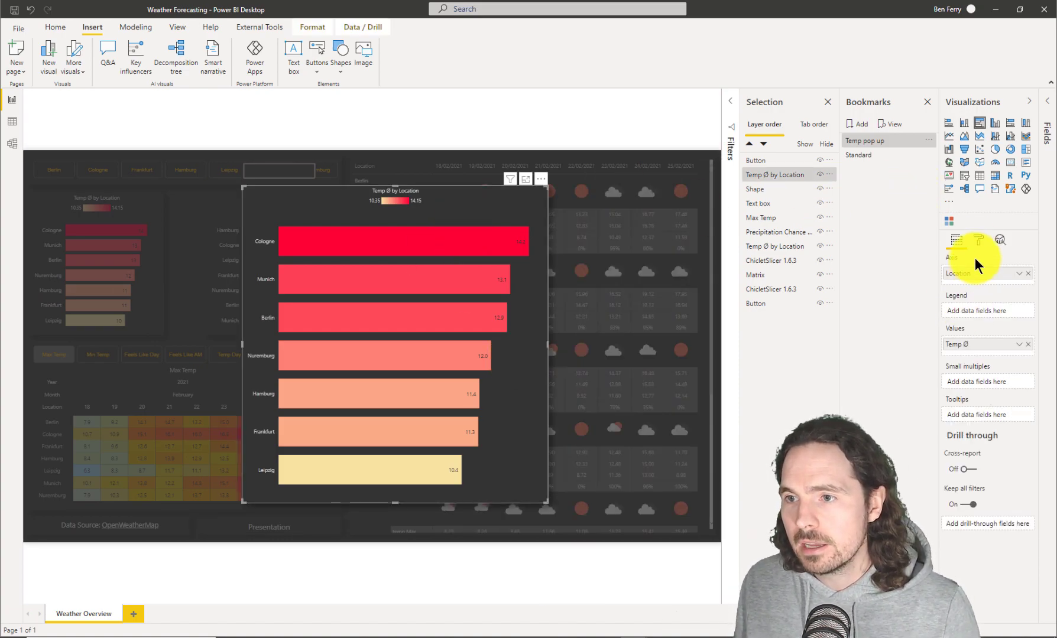
click(978, 239)
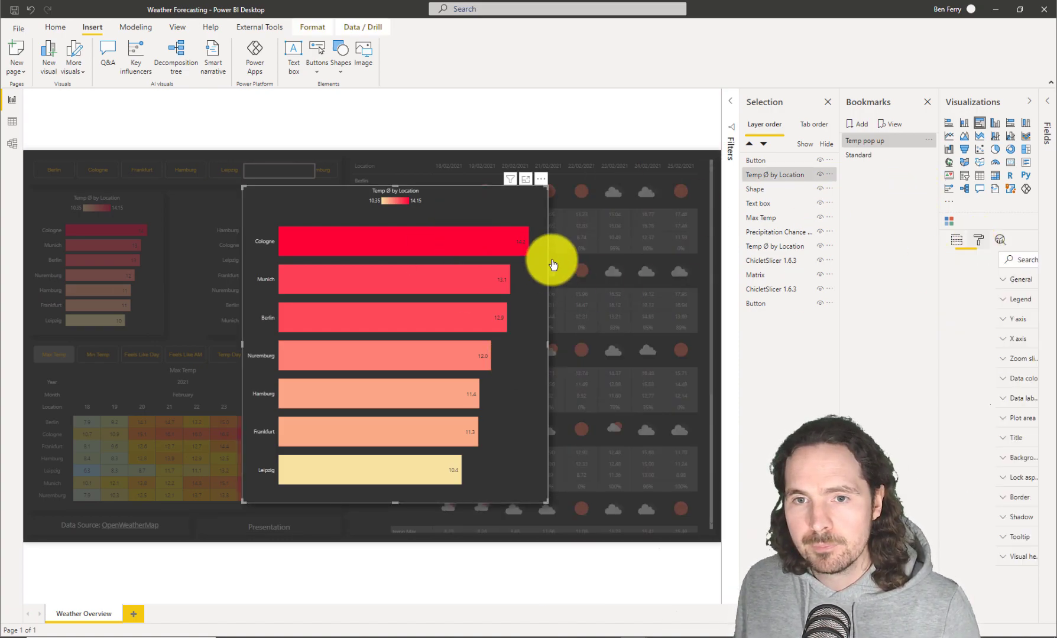
Set the bar chart's data label text size to 12 pt and close the Selection pane
click(970, 402)
scroll(973, 583, down, 3)
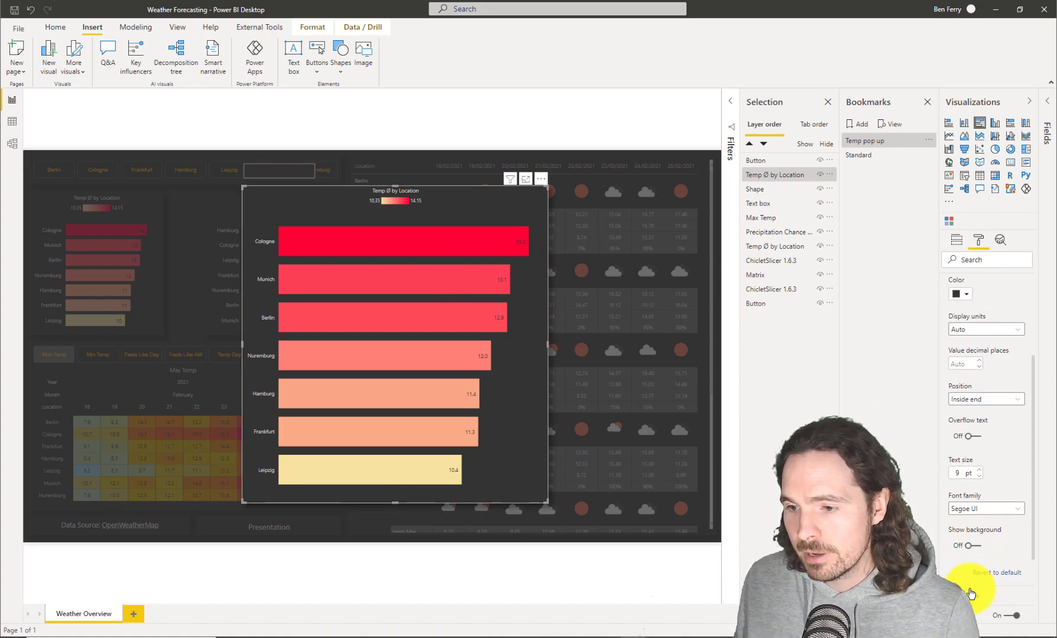
click(980, 454)
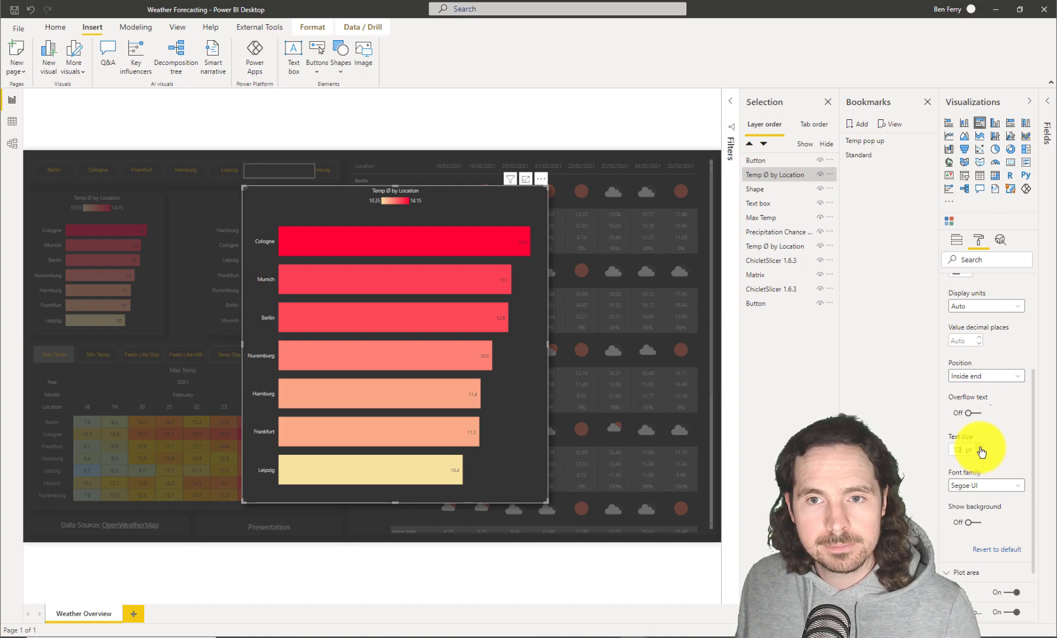
key(Return)
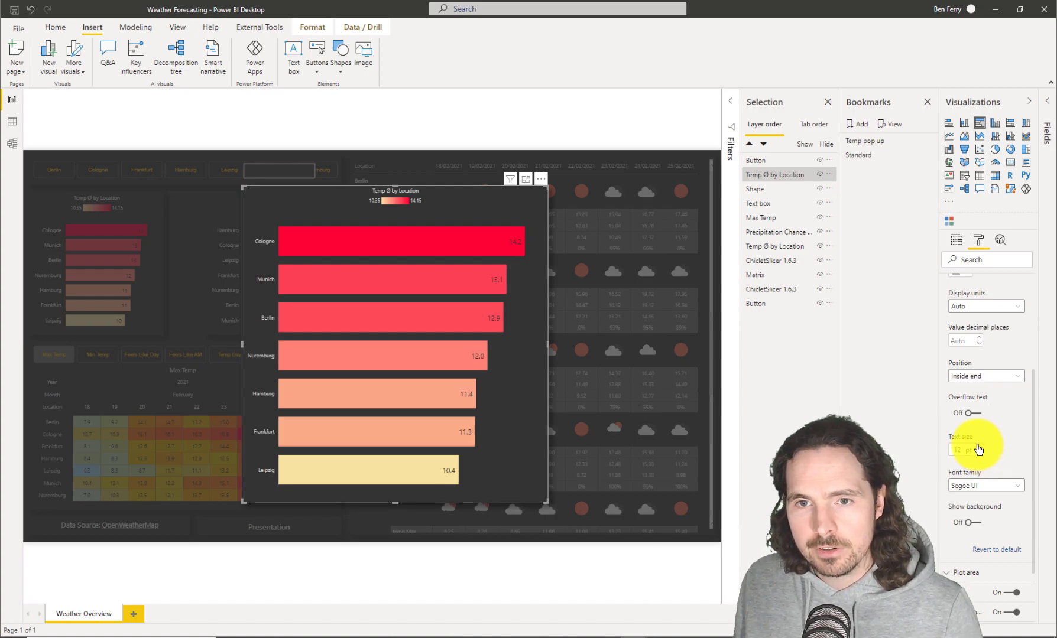
click(491, 132)
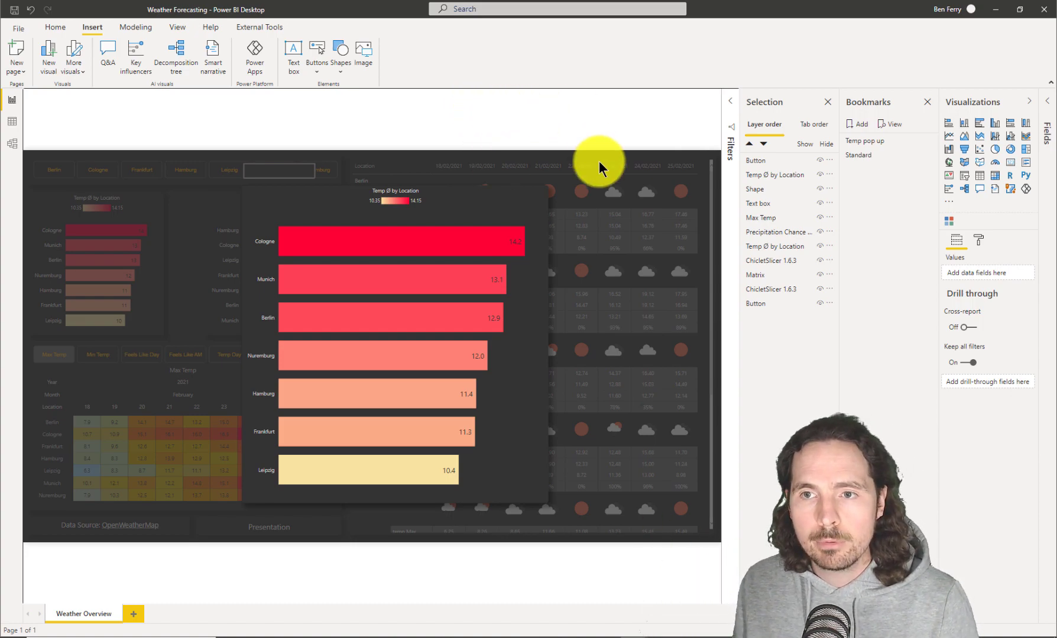
click(827, 102)
Close the Bookmarks pane, try the pop-up's Precipitation chart, then go back to Standard View
click(928, 103)
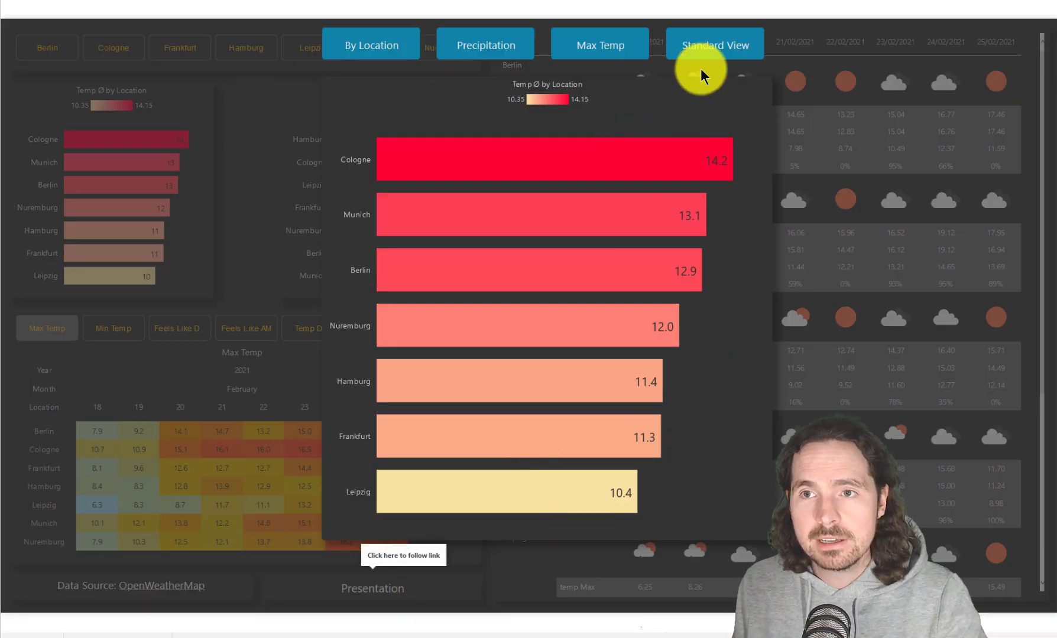
click(466, 47)
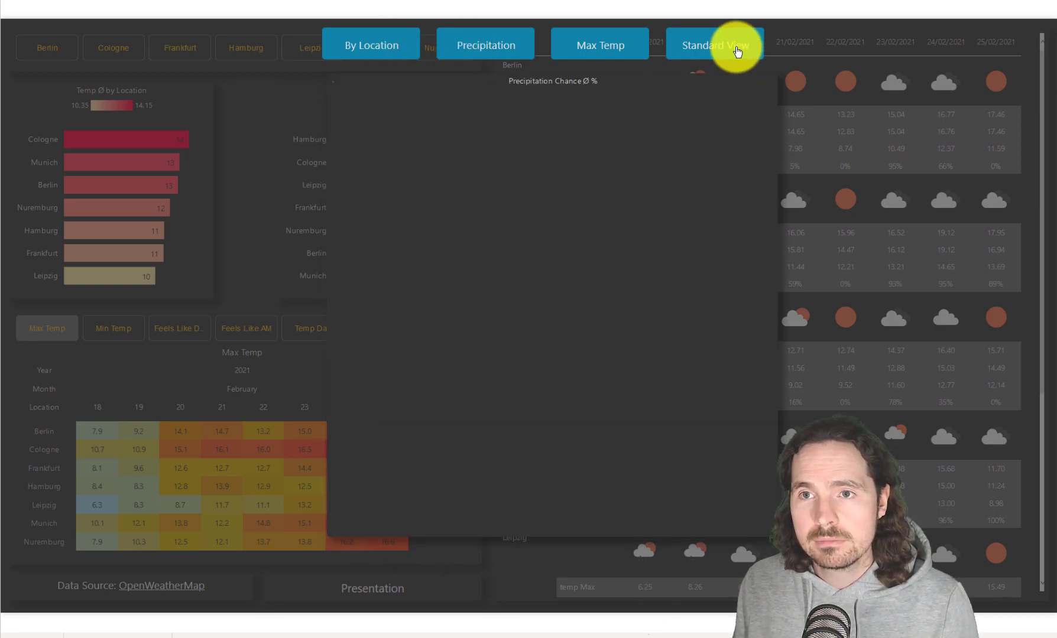
click(738, 50)
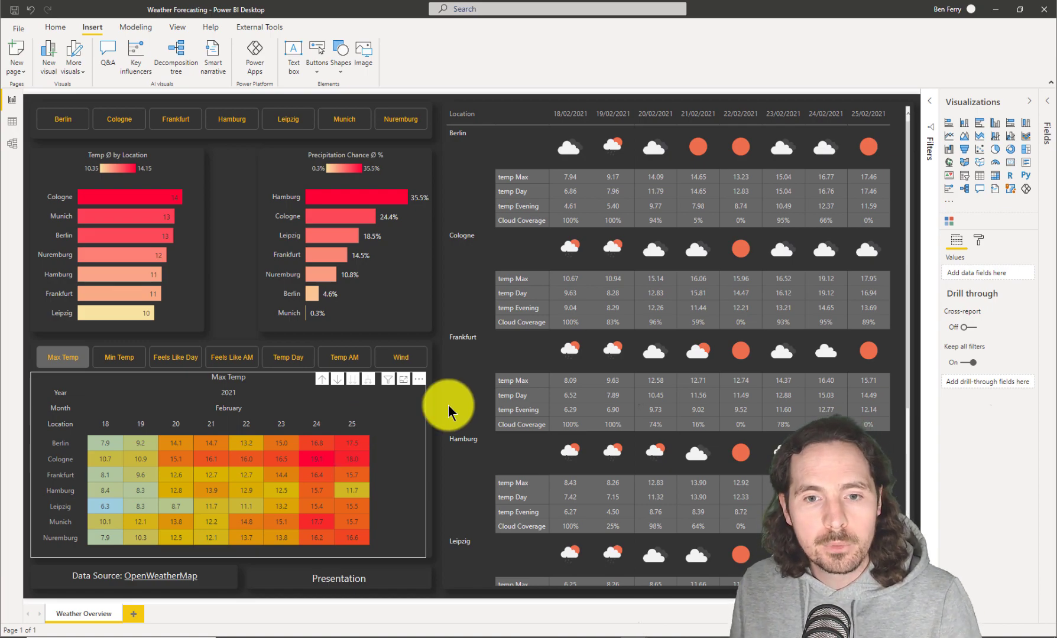
click(405, 383)
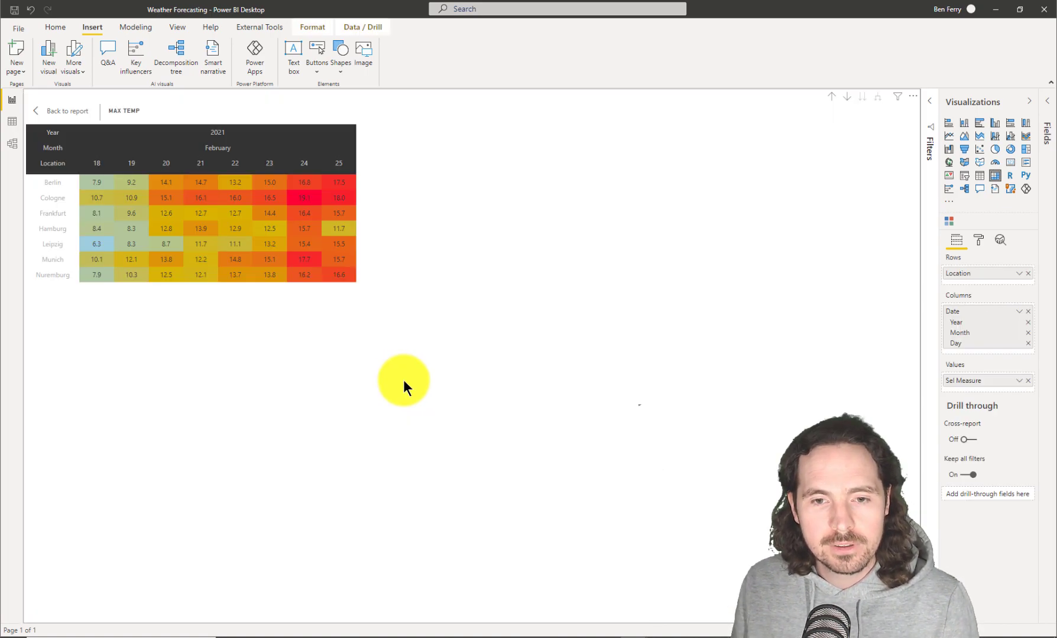
click(75, 113)
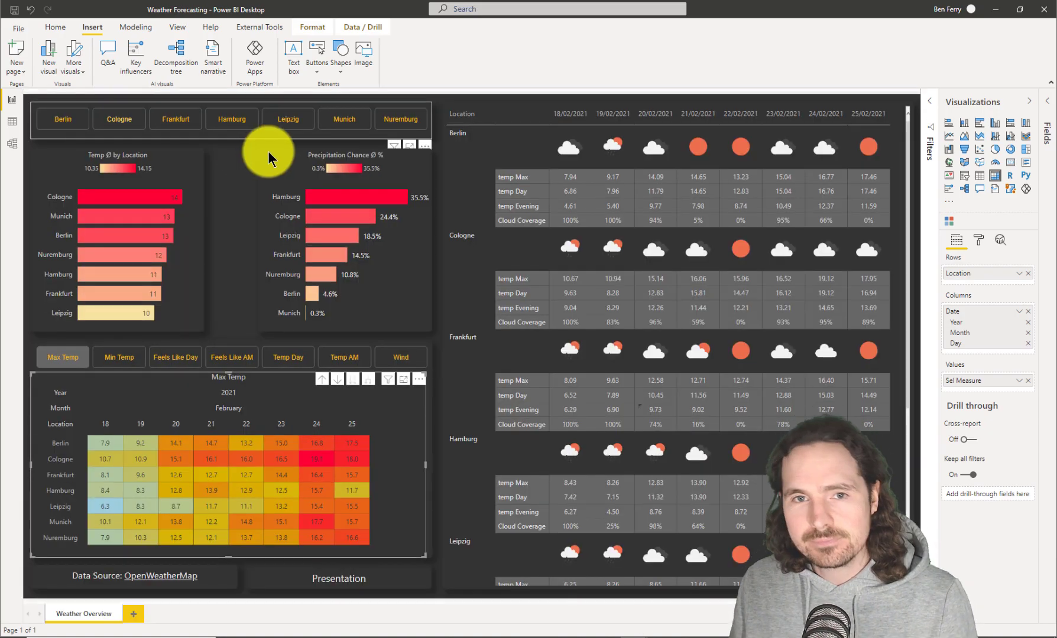
click(404, 161)
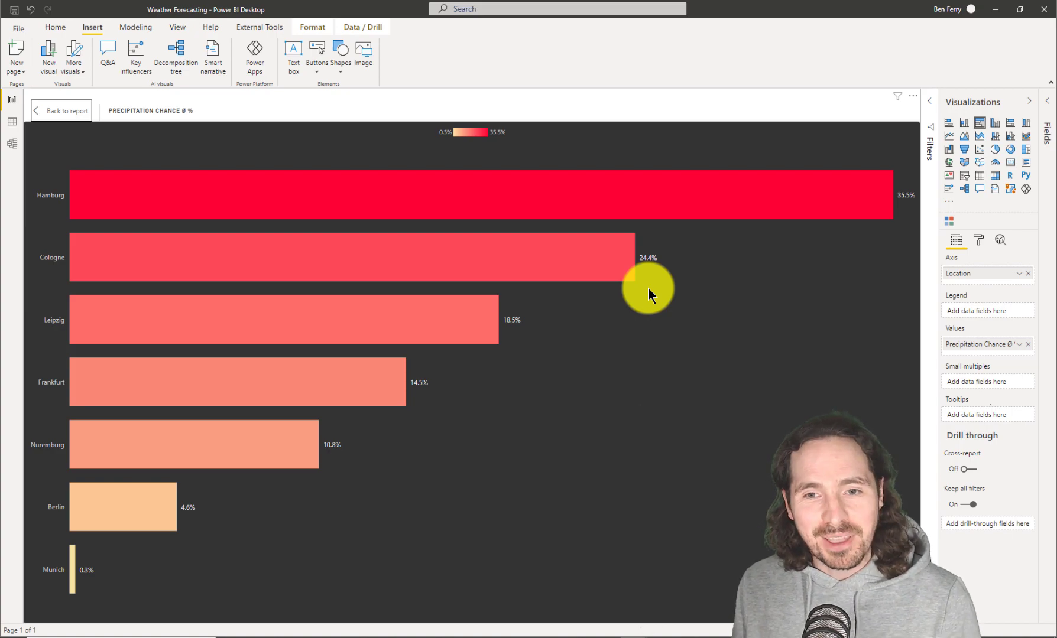
click(82, 115)
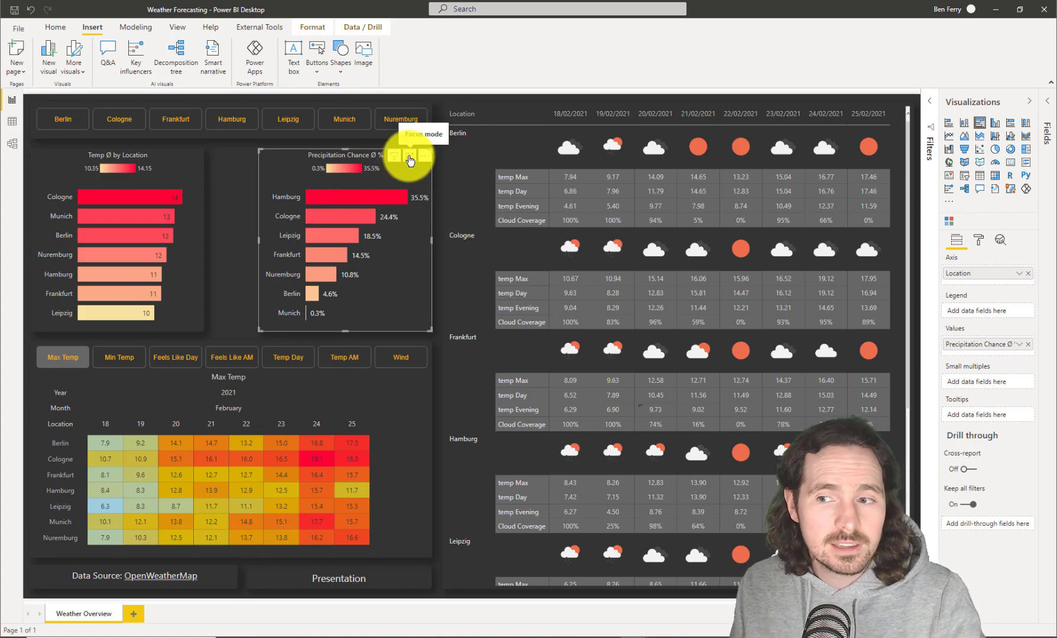
click(978, 240)
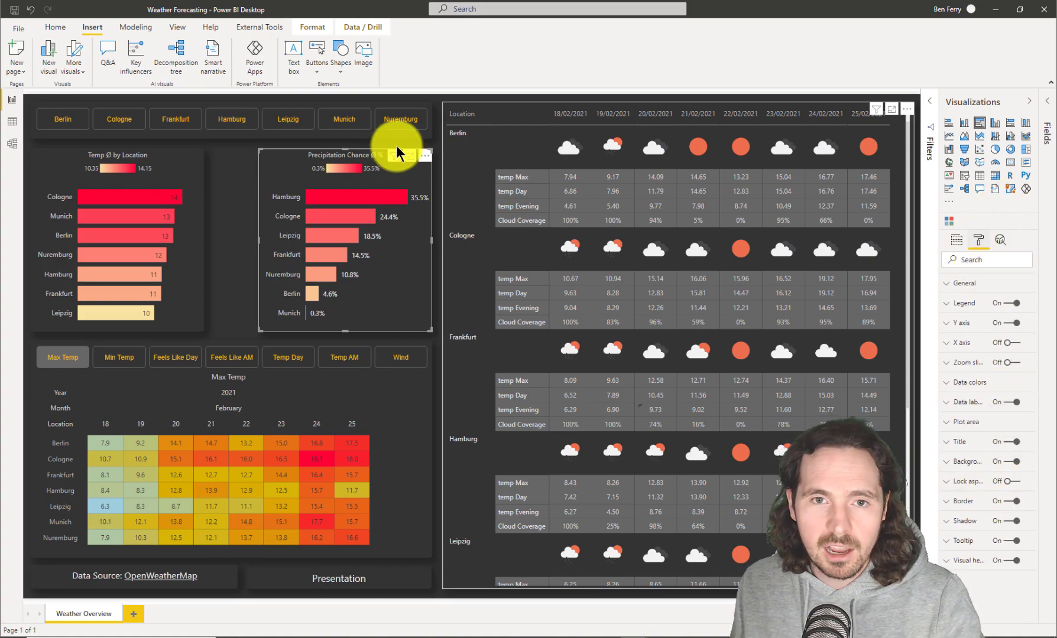
click(407, 156)
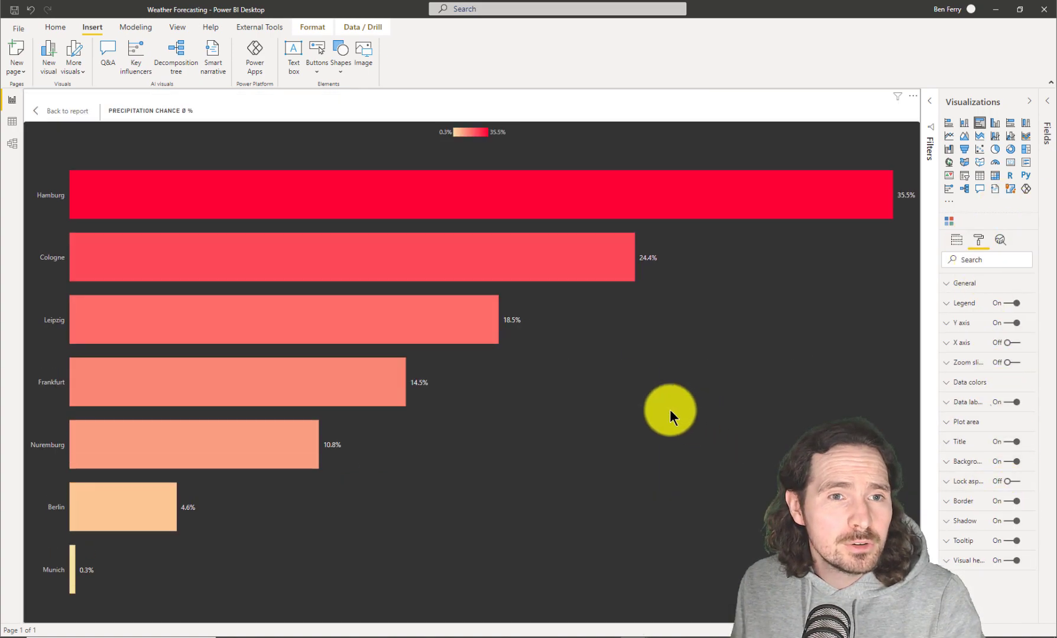
click(67, 111)
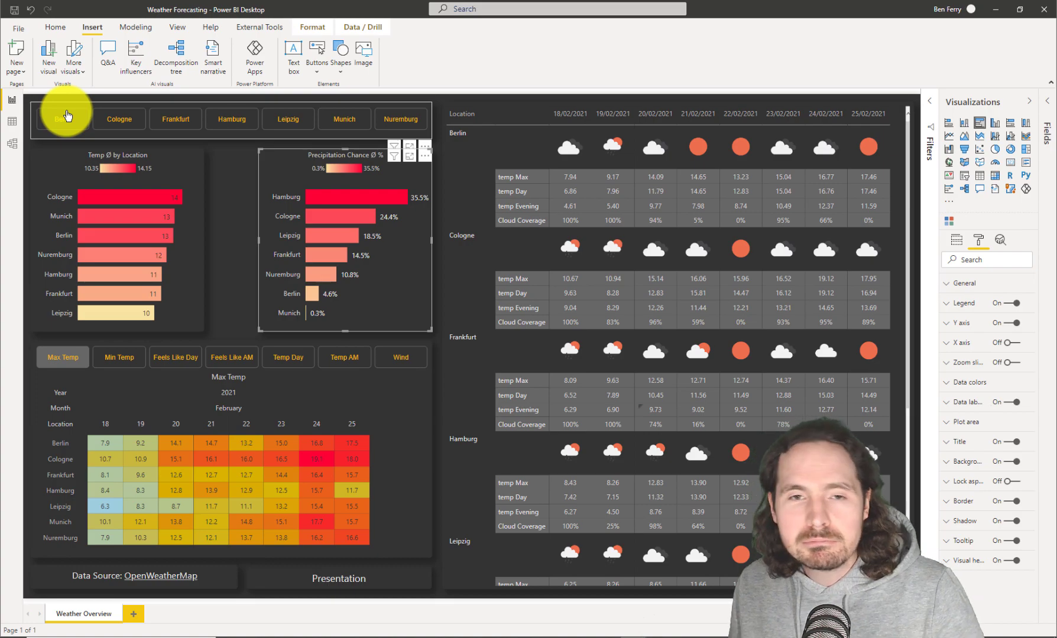
click(225, 269)
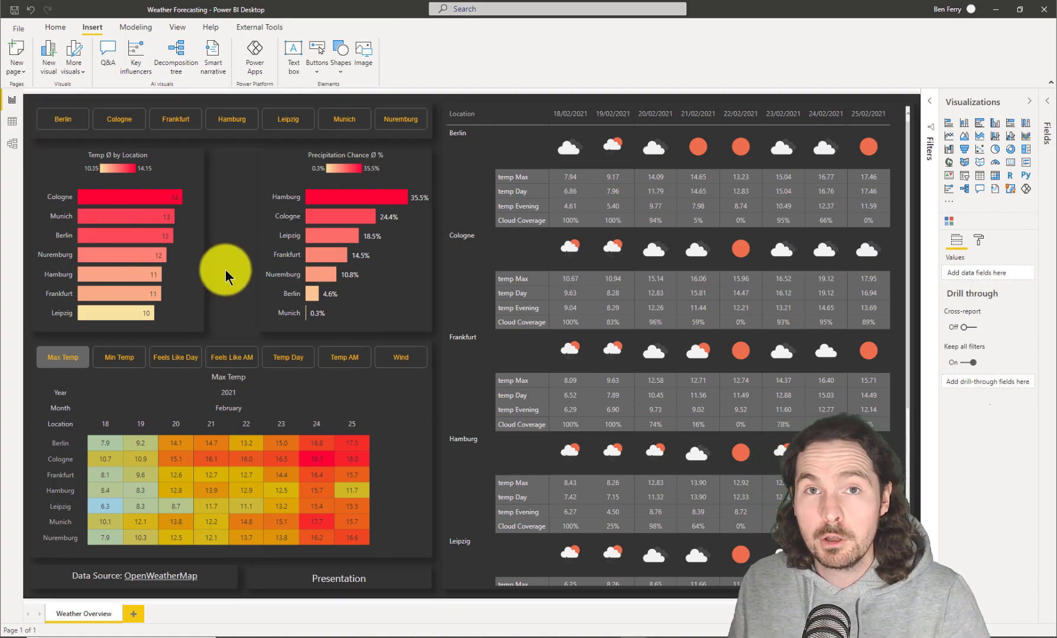
ctrl+click(336, 586)
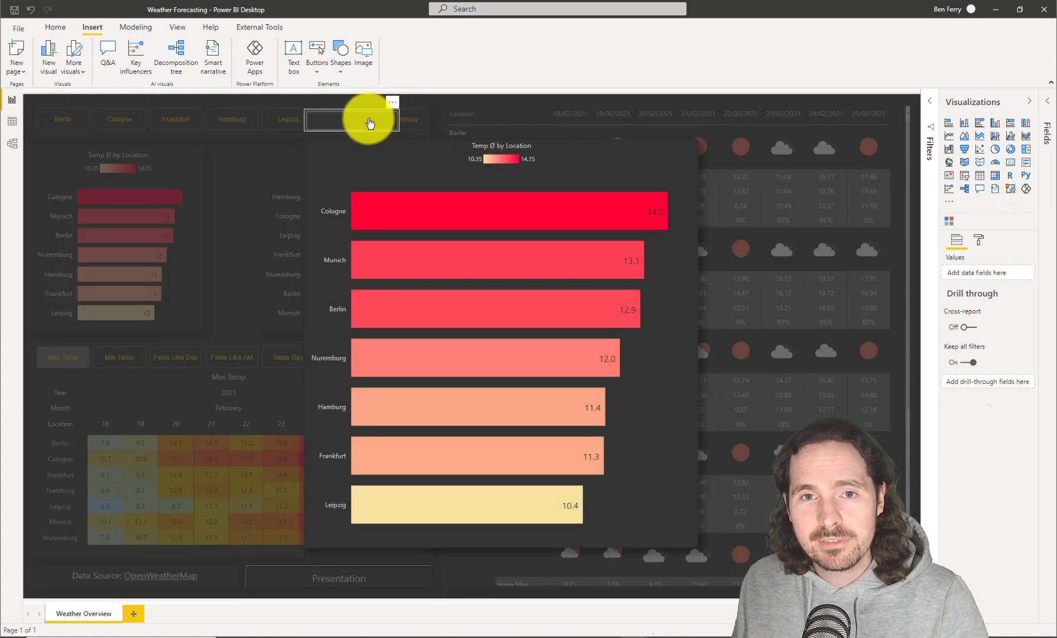
click(369, 121)
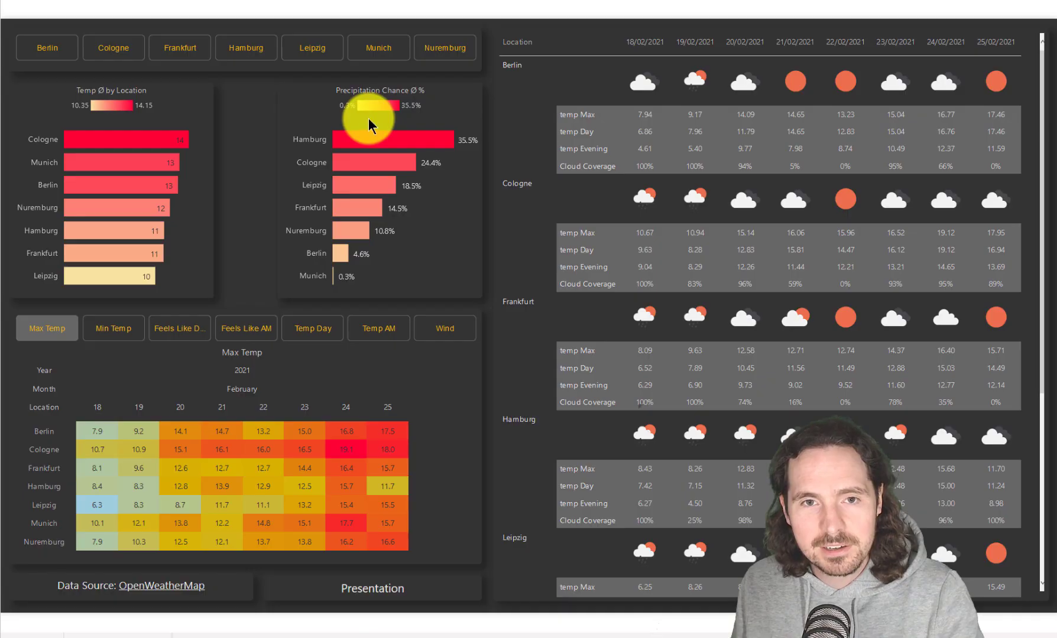
ctrl+click(388, 589)
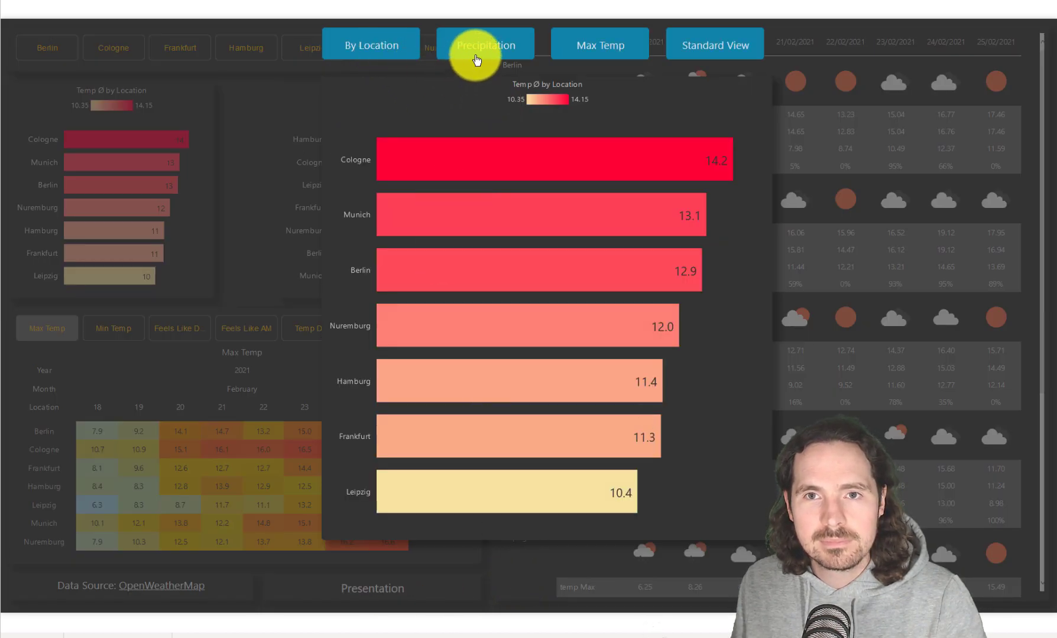
ctrl+click(474, 52)
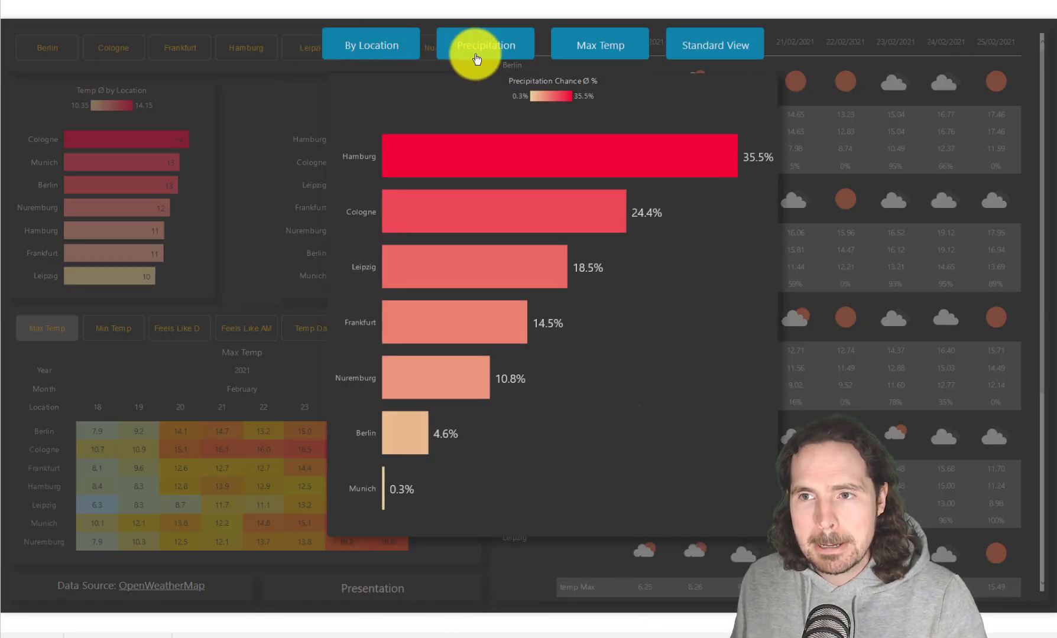
ctrl+click(615, 50)
ctrl+click(697, 44)
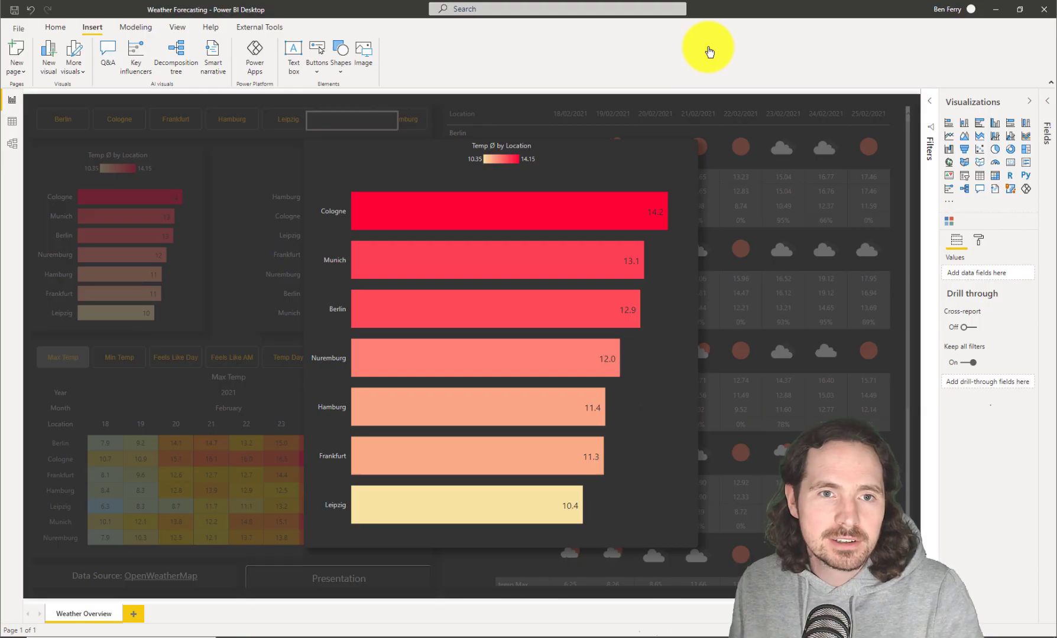
ctrl+click(371, 123)
click(409, 157)
key(Escape)
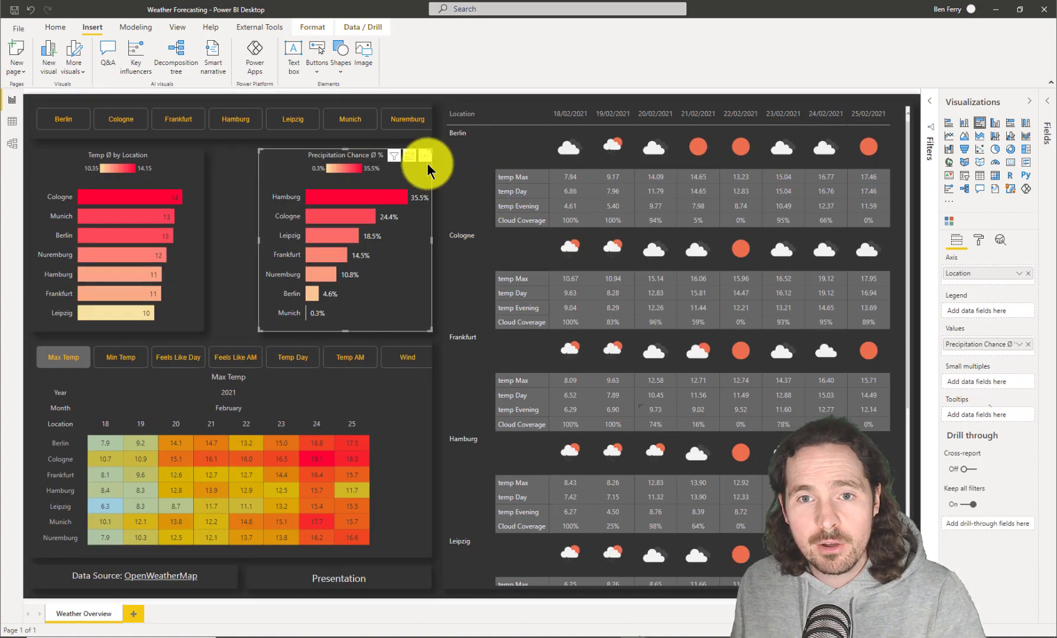
click(409, 158)
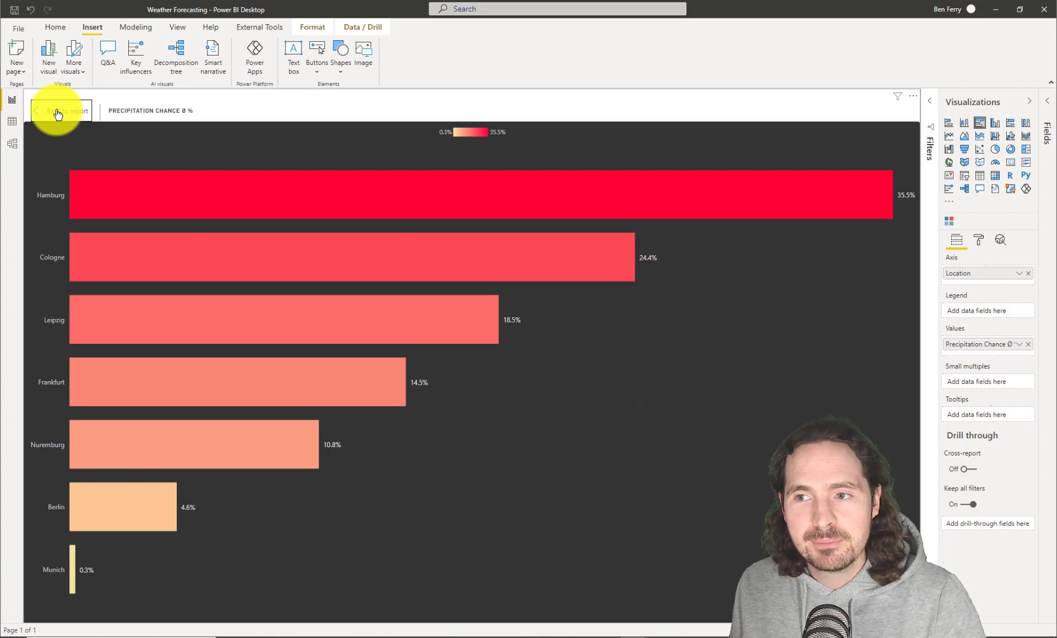
click(58, 114)
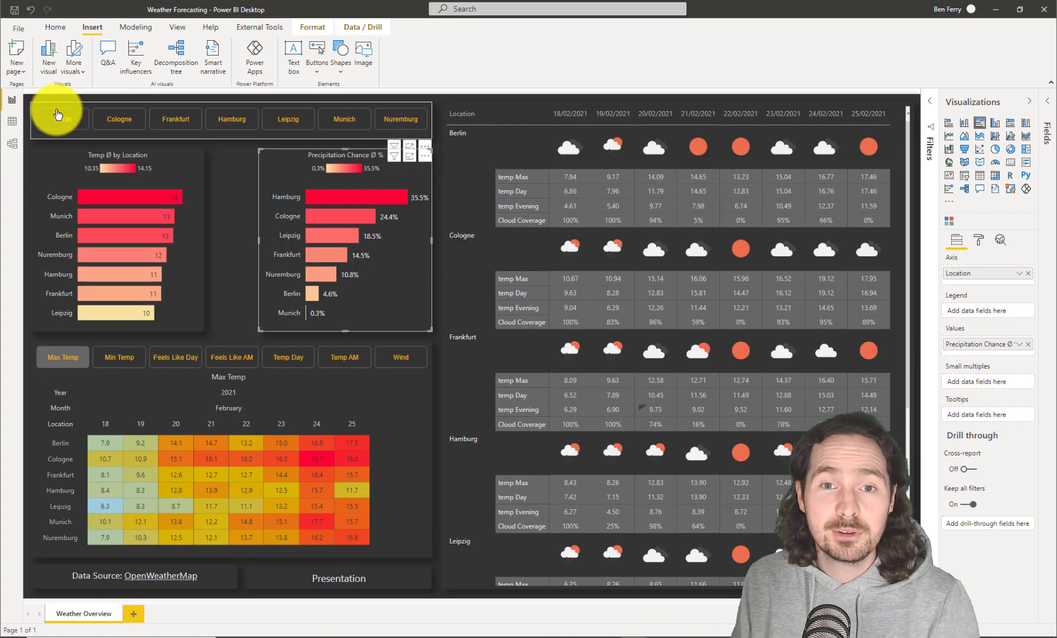